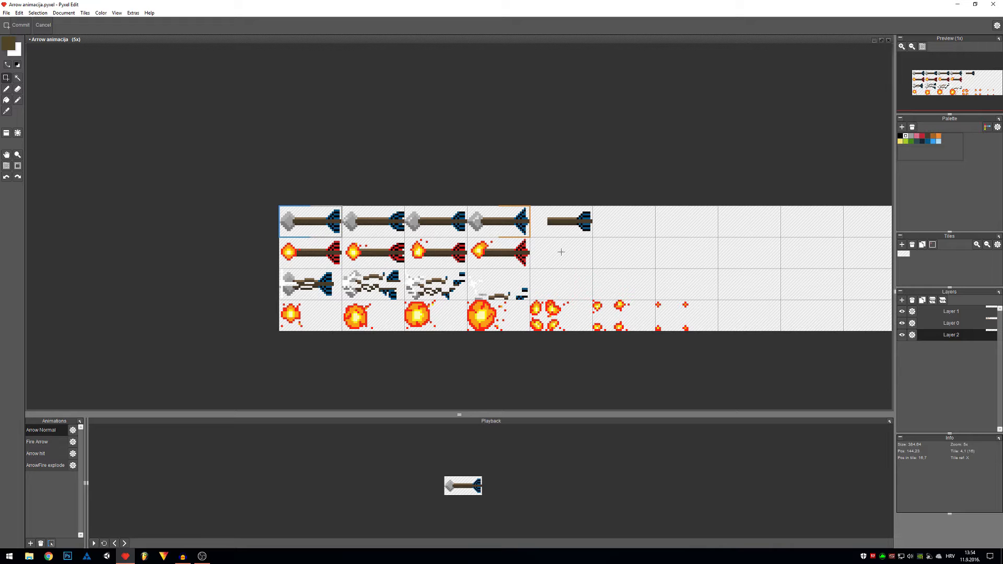
- Pick the dark brown of the headless arrow's shaft as the Pen tool's drawing colour
scroll(561, 251, up, 2)
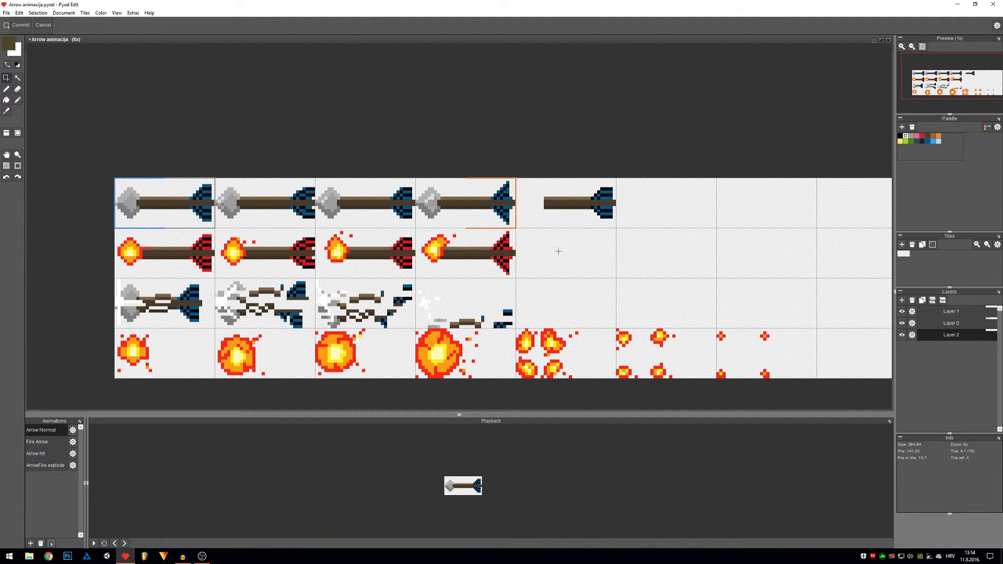
drag(555, 280, 598, 298)
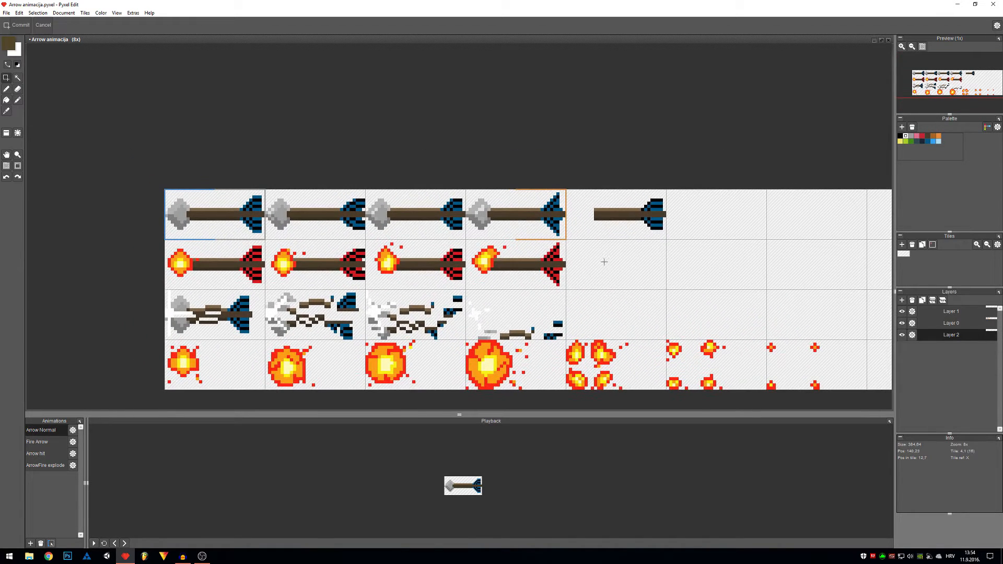
scroll(604, 261, up, 2)
scroll(590, 255, down, 2)
scroll(592, 213, up, 2)
key(b)
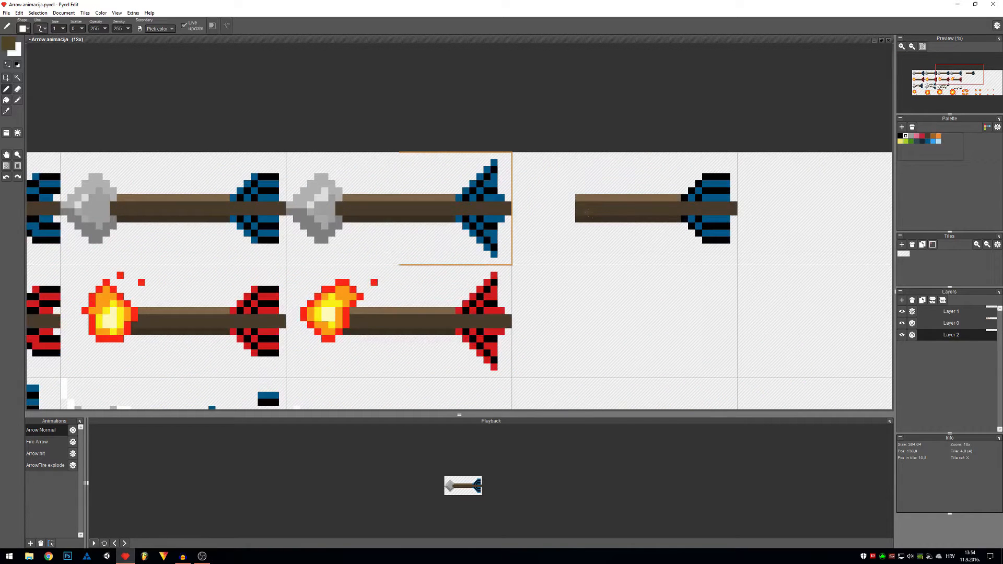
right_click(589, 212)
scroll(549, 234, down, 3)
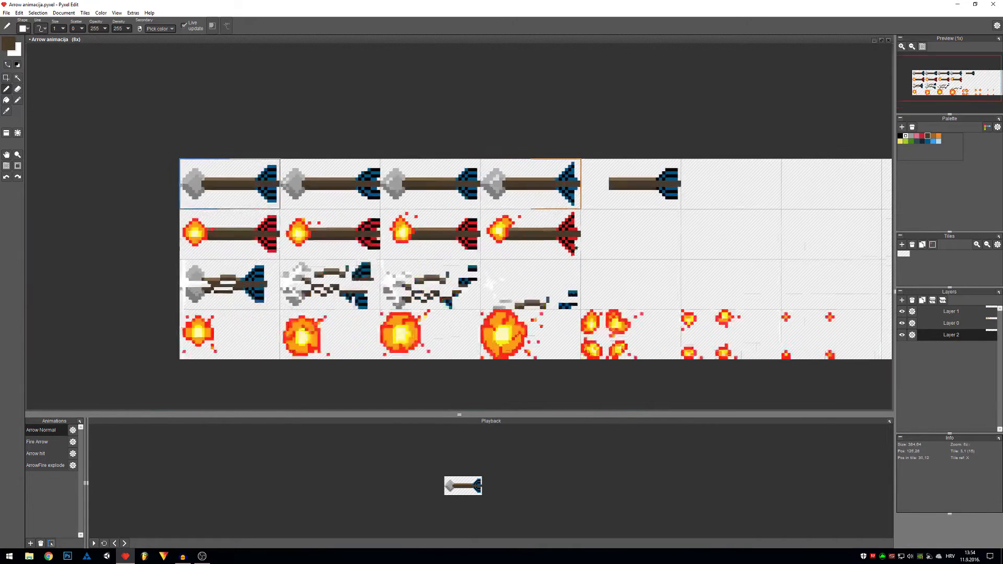
- Examine the normal, fire, hit and explosion frame rows across the arrow sprite sheet
scroll(576, 248, down, 1)
scroll(584, 258, up, 2)
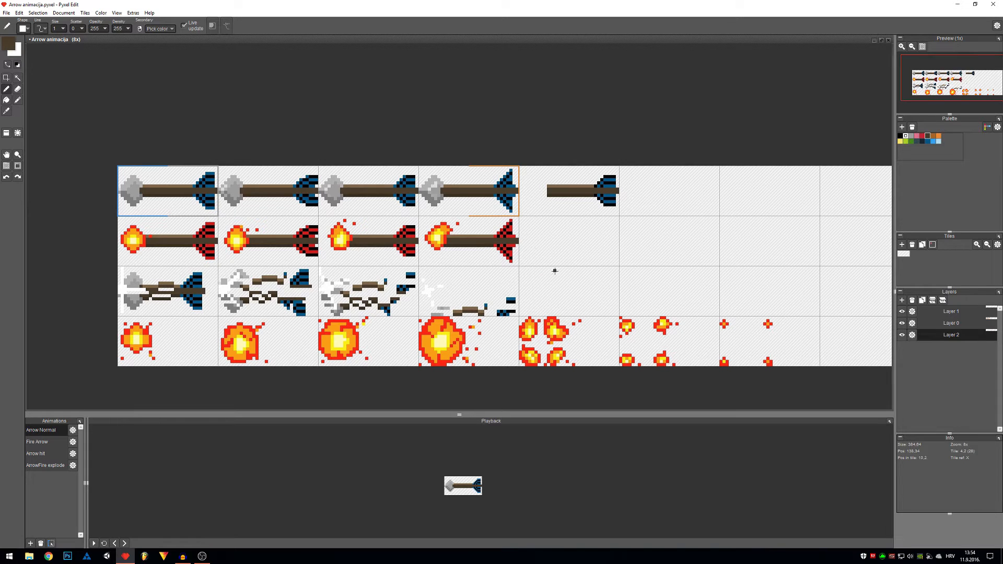
scroll(480, 178, up, 2)
key(space)
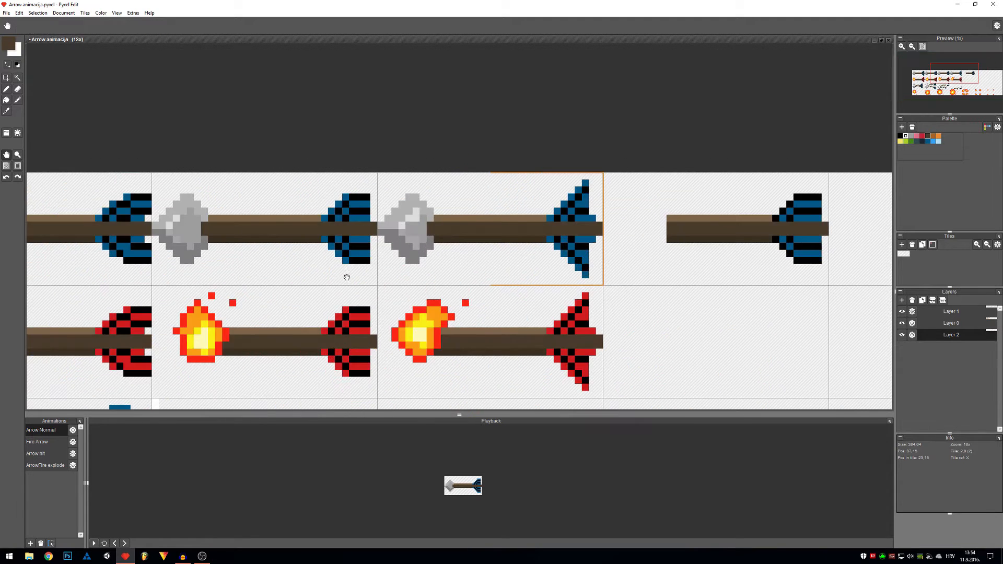
drag(312, 281, 644, 247)
scroll(645, 246, down, 1)
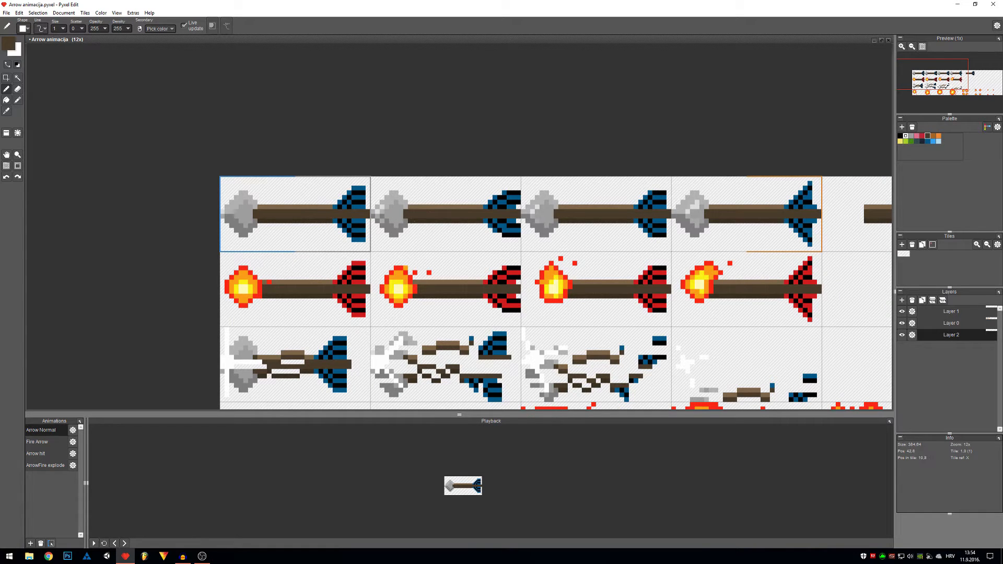
scroll(394, 215, down, 1)
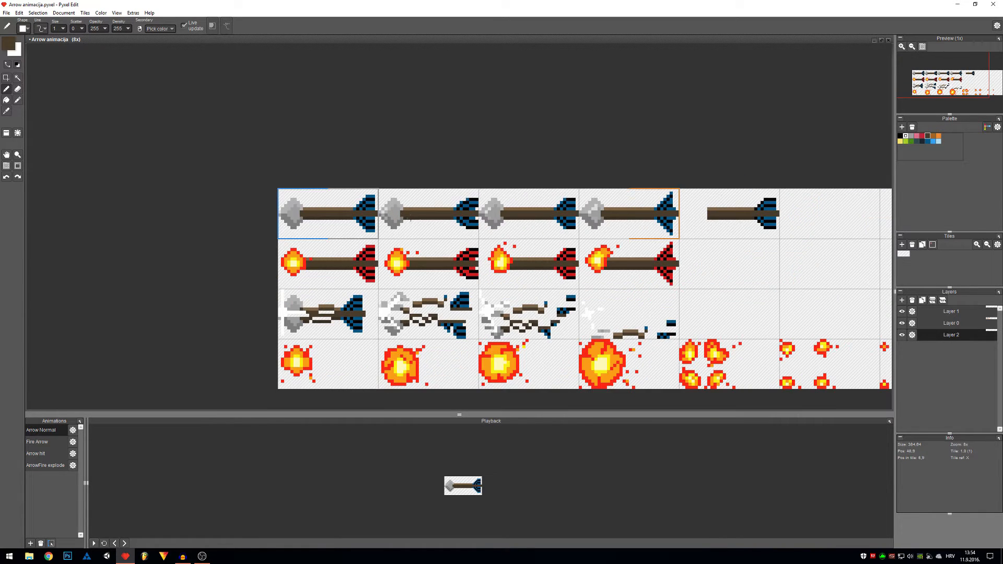
scroll(467, 239, down, 1)
drag(467, 239, 452, 265)
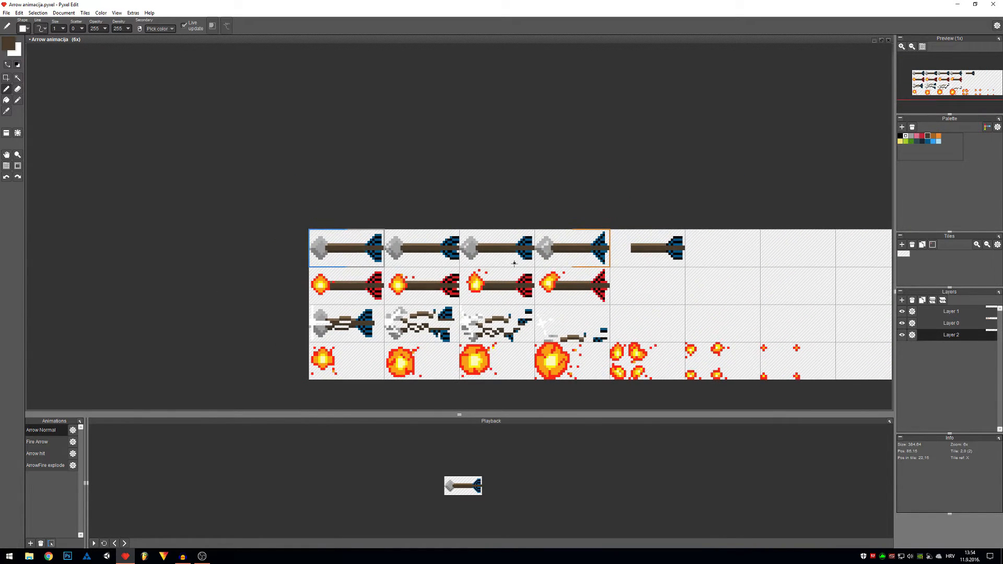
scroll(543, 256, up, 1)
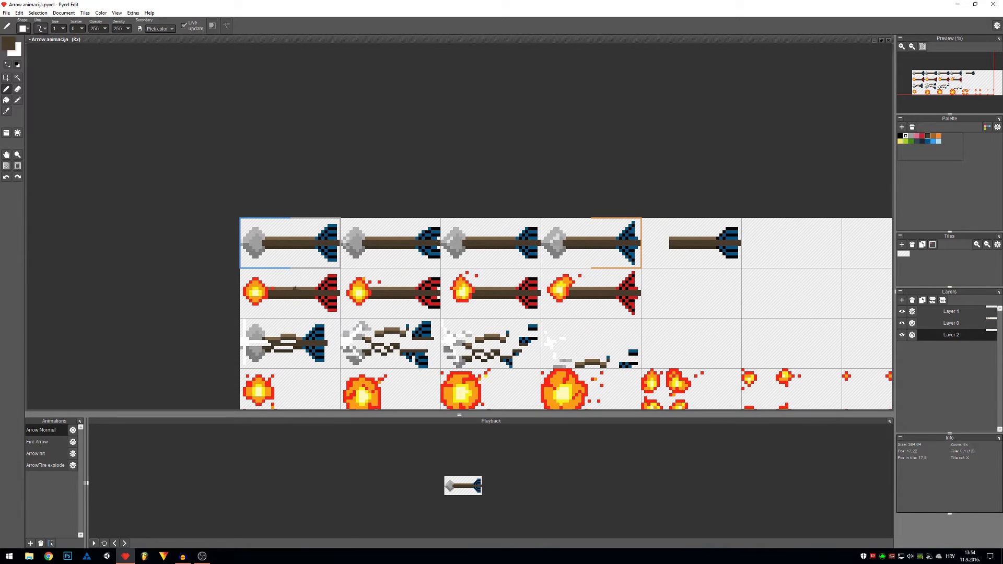
drag(566, 332, 569, 272)
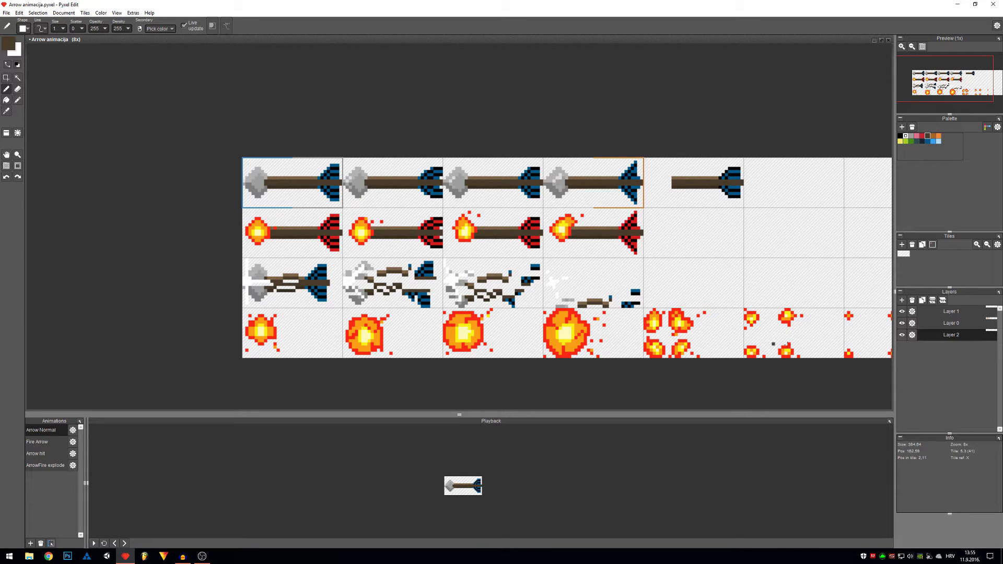
key(space)
drag(377, 263, 342, 322)
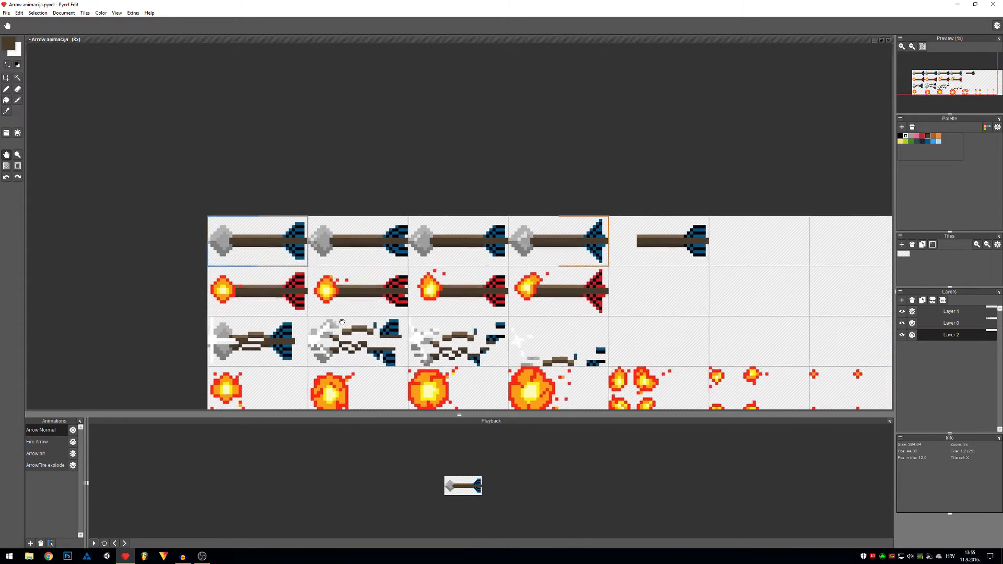
scroll(320, 275, up, 2)
scroll(584, 290, down, 1)
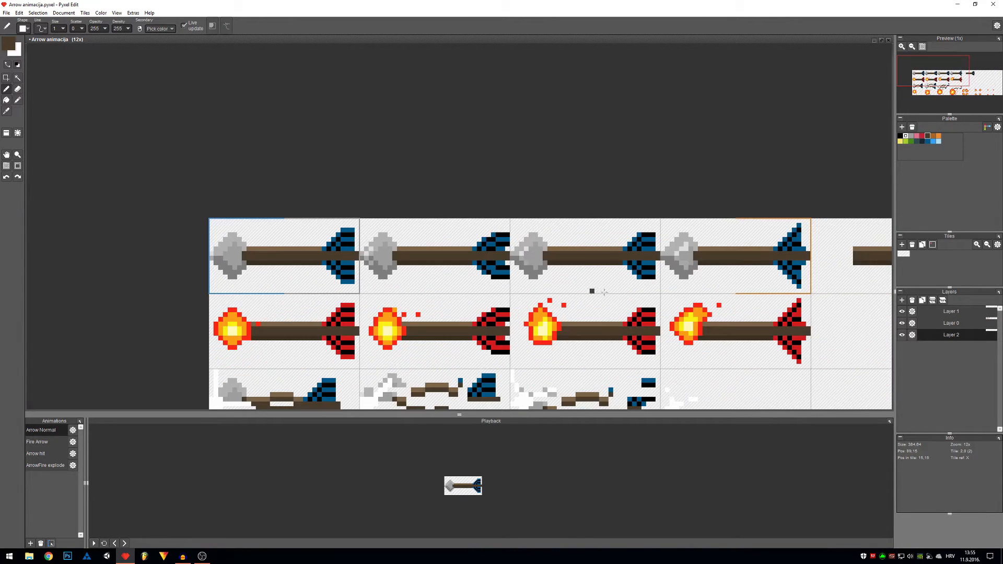
- Examine the headless arrow shaft and its fletching in the tile after the fourth normal arrow frame
key(space)
mouse_move(776, 269)
mouse_down()
mouse_move(400, 279)
mouse_move(318, 295)
mouse_up()
scroll(419, 310, up, 1)
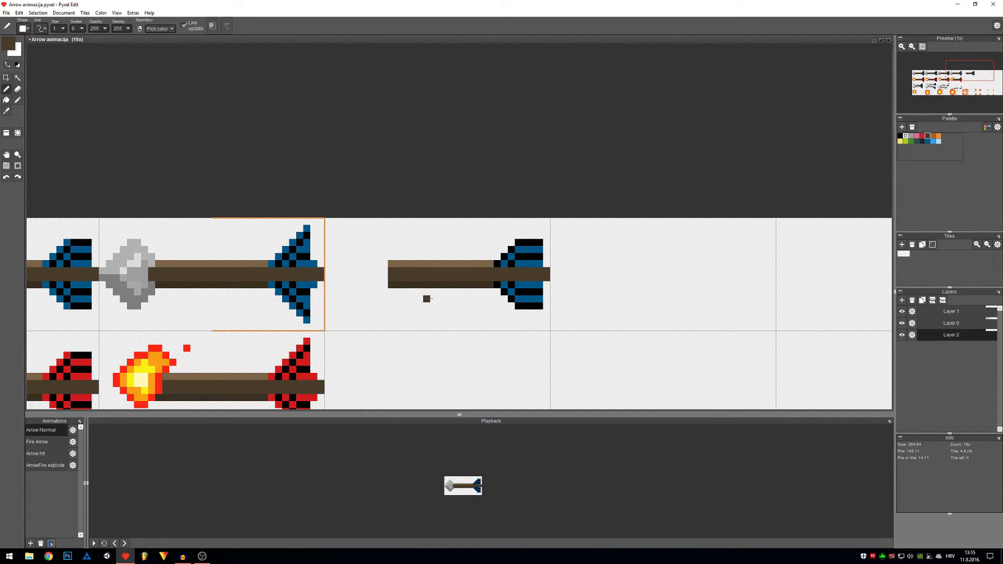
scroll(401, 285, up, 1)
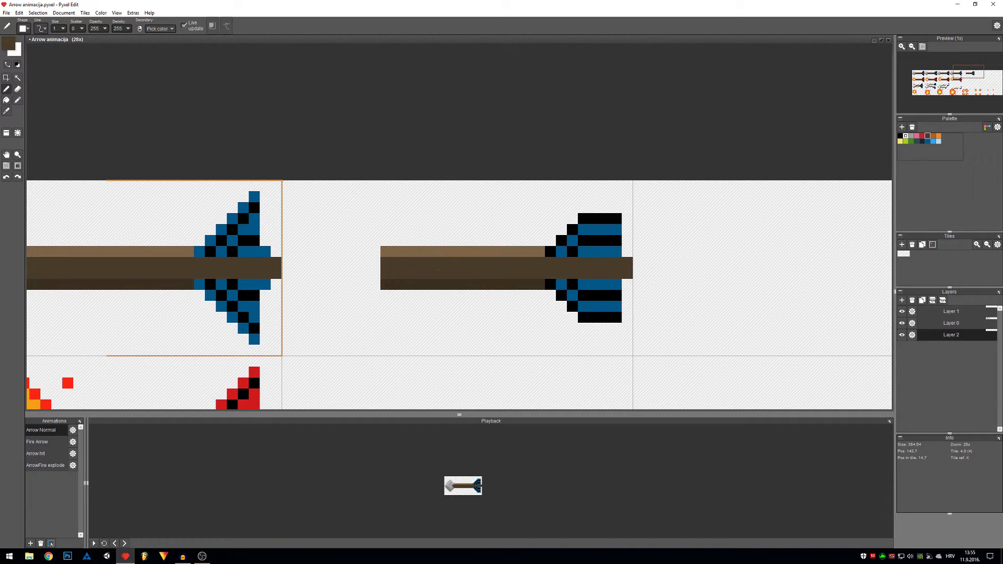
scroll(442, 269, down, 2)
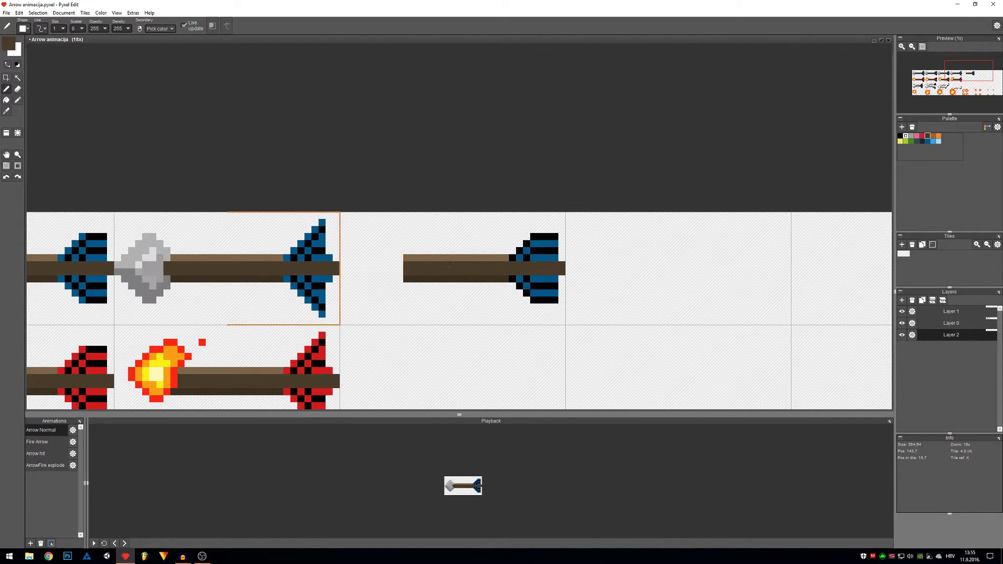
scroll(450, 264, up, 2)
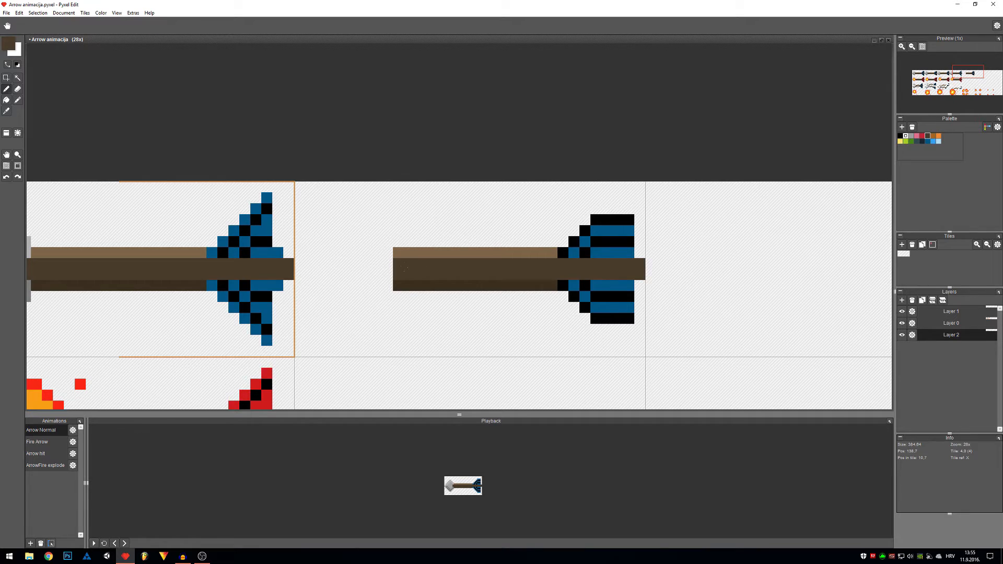
drag(417, 270, 514, 274)
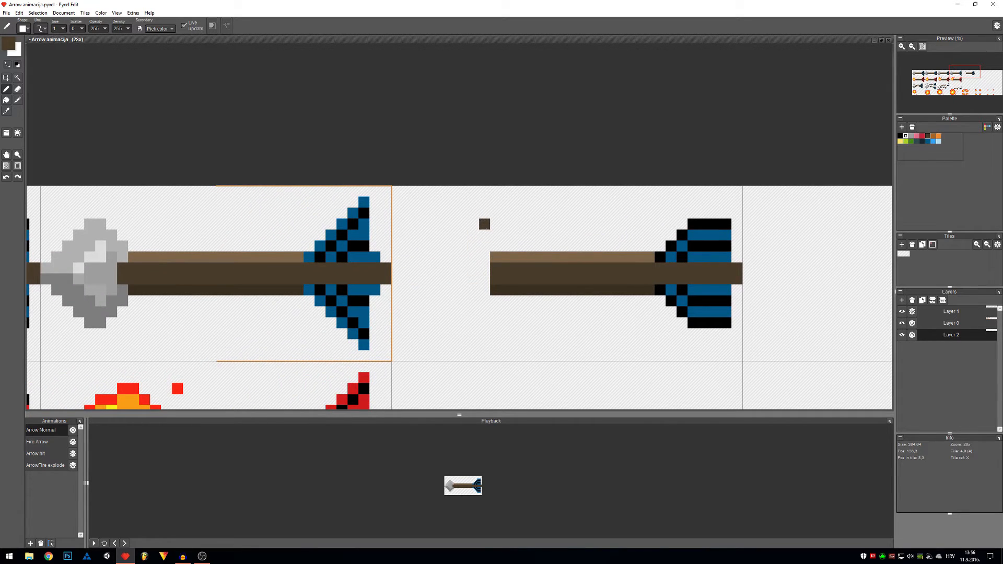
scroll(464, 333, down, 2)
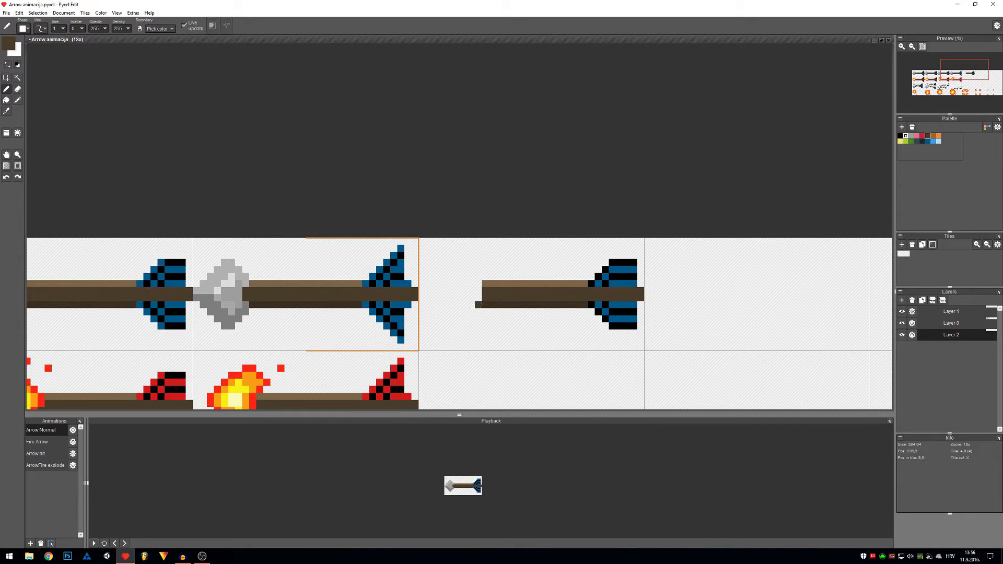
drag(434, 354, 467, 280)
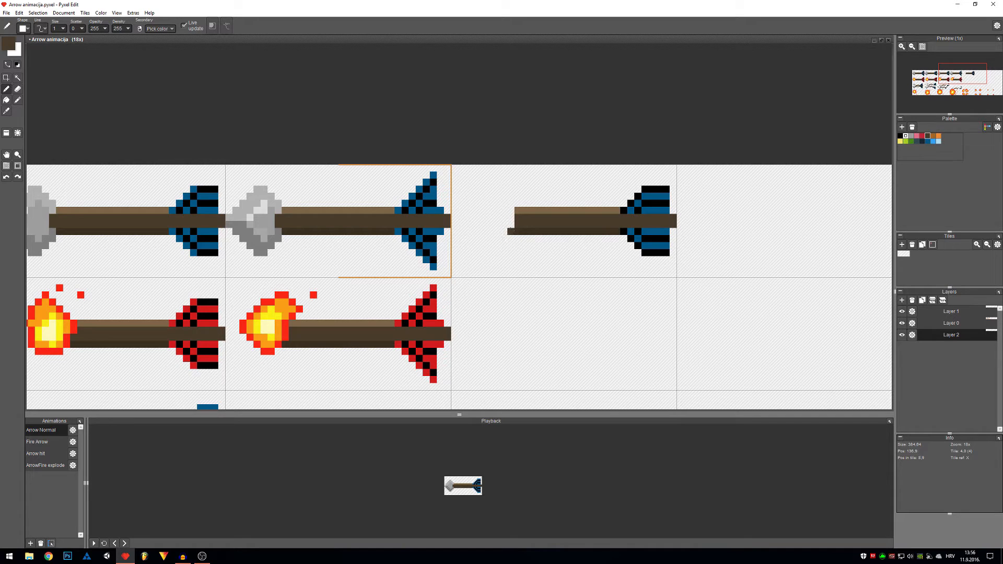
- Play the Arrow Normal animation and enlarge its playback view
key(h)
mouse_move(421, 331)
mouse_down()
mouse_move(680, 343)
mouse_move(762, 293)
mouse_up()
scroll(421, 309, down, 1)
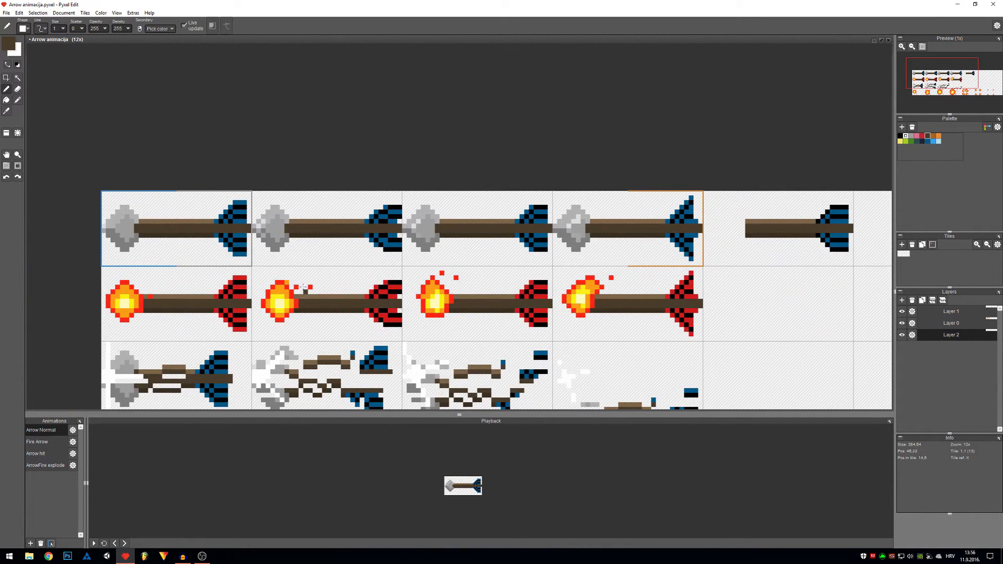
key(space)
mouse_move(296, 274)
mouse_down()
mouse_move(311, 358)
mouse_move(351, 309)
mouse_up()
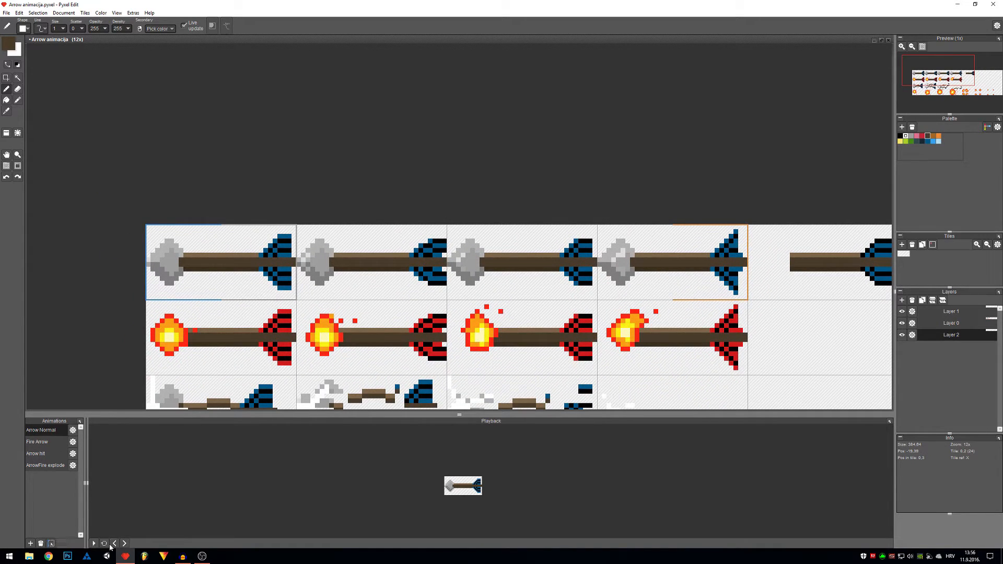
click(95, 544)
scroll(460, 498, up, 5)
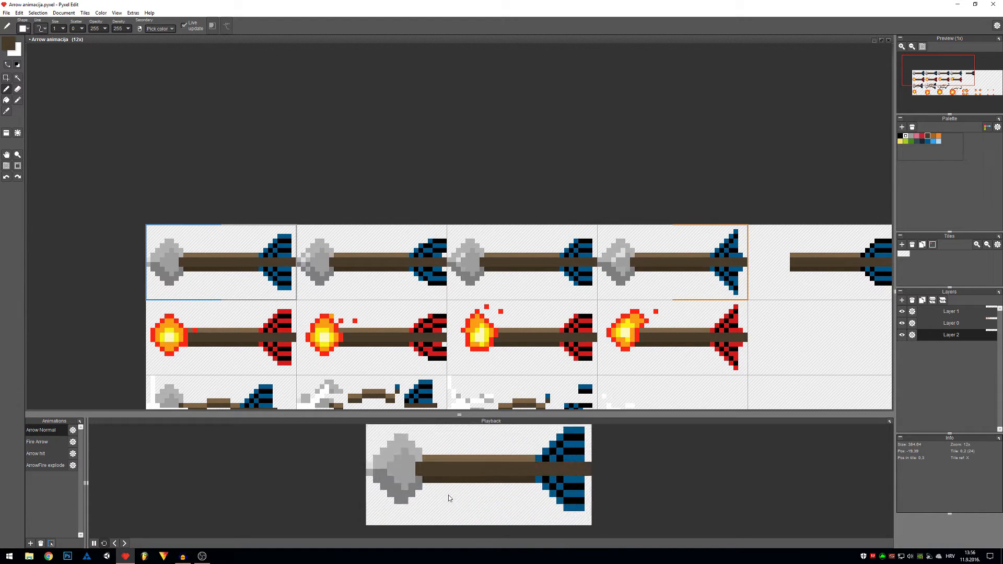
scroll(448, 495, down, 2)
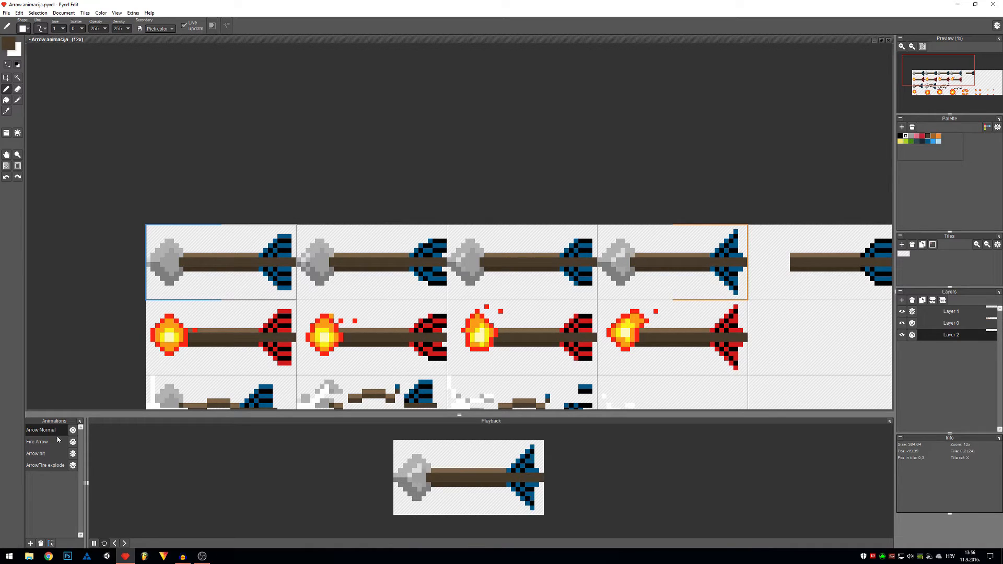
- Set the Arrow Normal animation's frame duration to 100 ms
click(73, 430)
text(100)
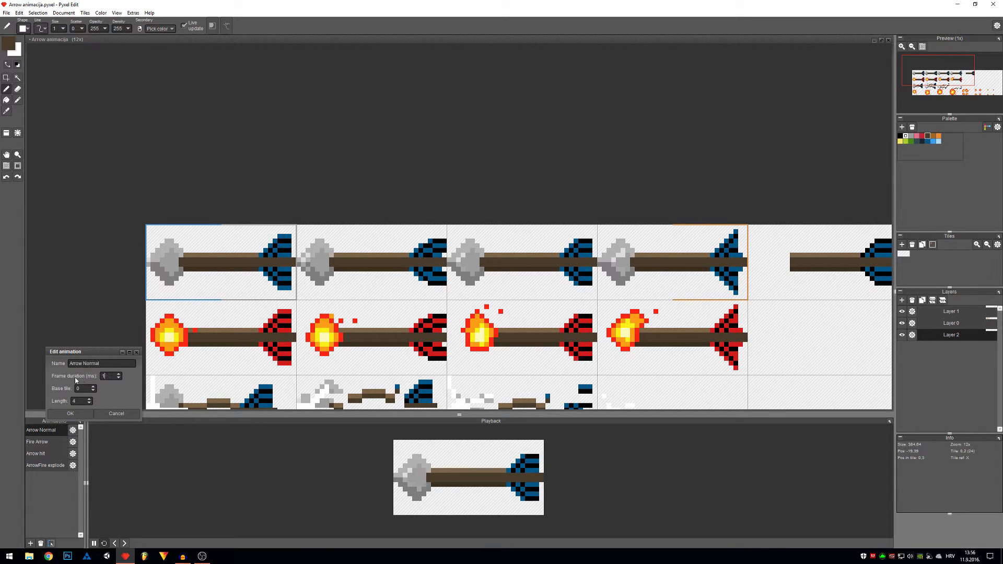
key(Return)
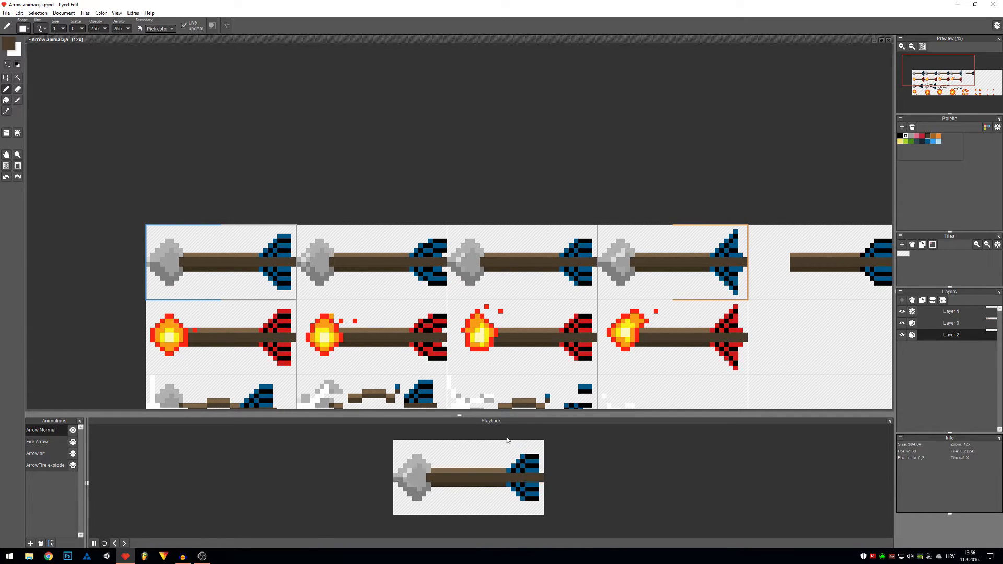
- Examine the arrowhead shading and blue fletching in each of the four normal arrow frames up close
scroll(215, 268, up, 4)
mouse_move(316, 288)
mouse_down()
mouse_move(365, 312)
mouse_move(433, 313)
mouse_up()
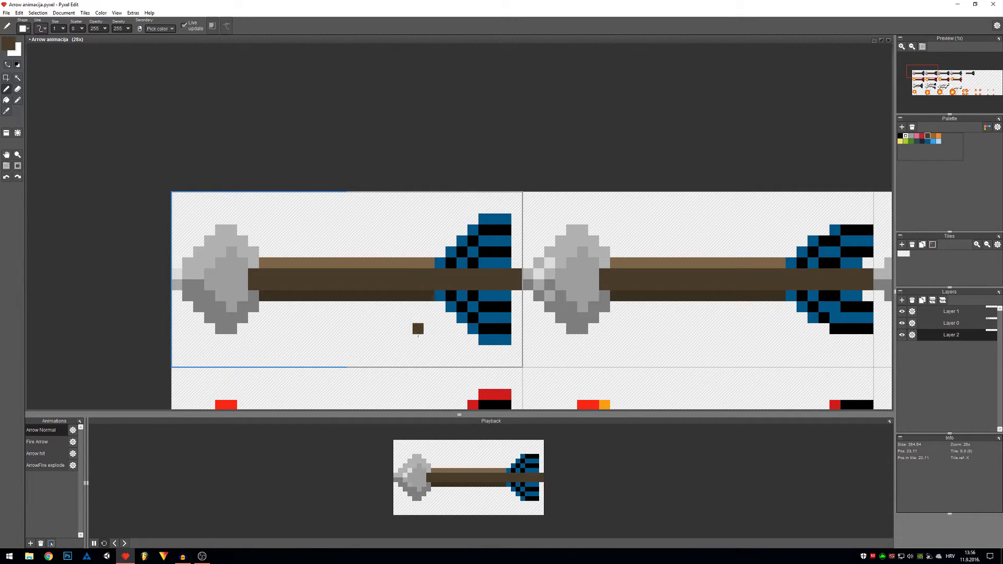
drag(630, 285, 443, 303)
click(233, 268)
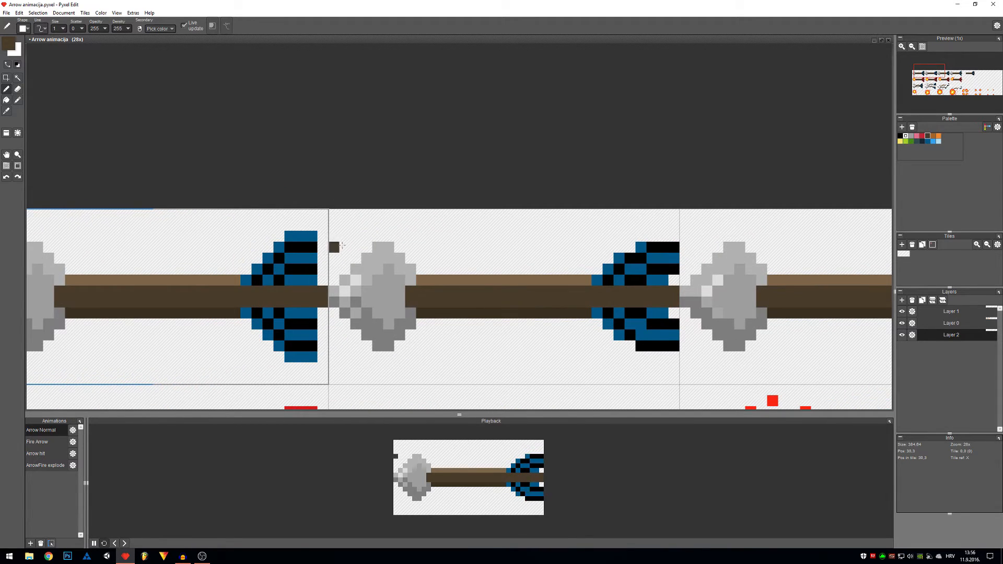
drag(525, 268, 357, 268)
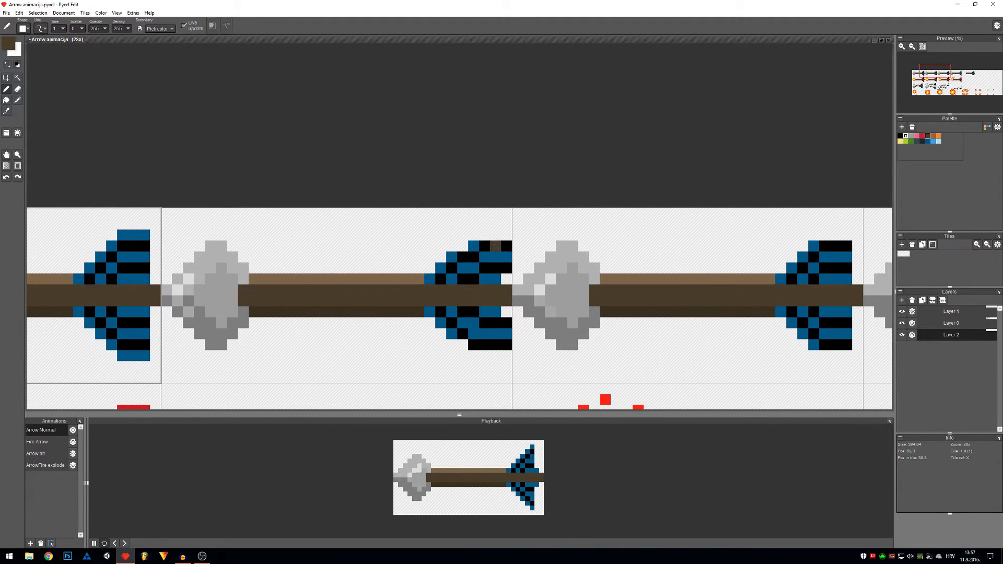
key(space)
drag(663, 300, 251, 283)
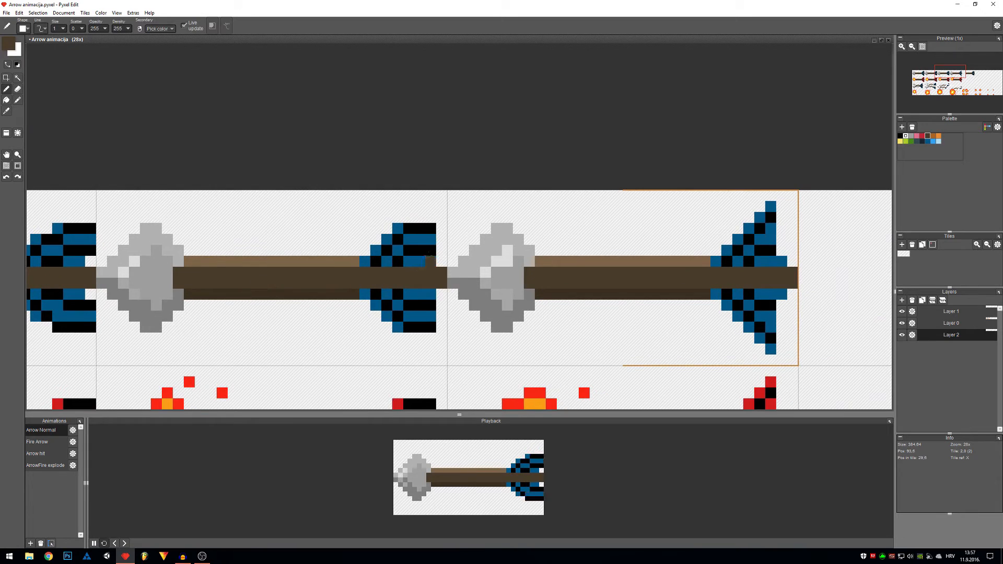
key(space)
drag(645, 258, 418, 255)
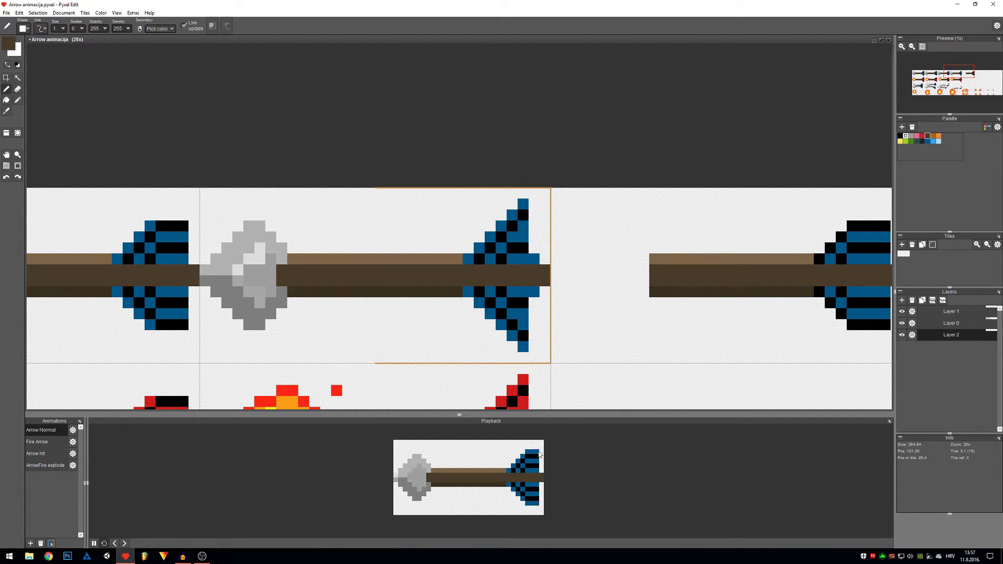
key(space)
drag(344, 324, 772, 315)
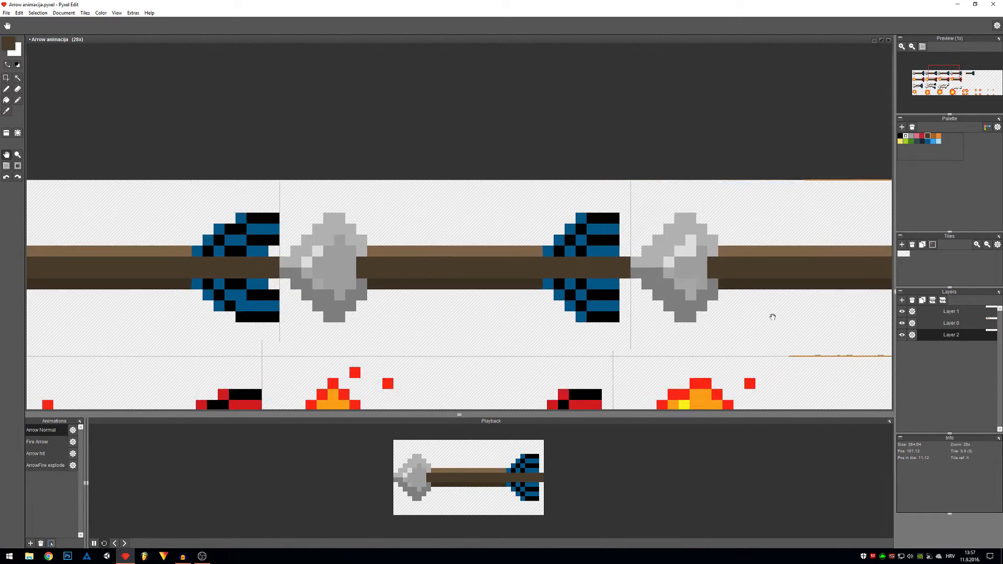
mouse_move(298, 298)
mouse_down()
mouse_move(729, 286)
mouse_move(424, 285)
mouse_up()
scroll(423, 285, down, 2)
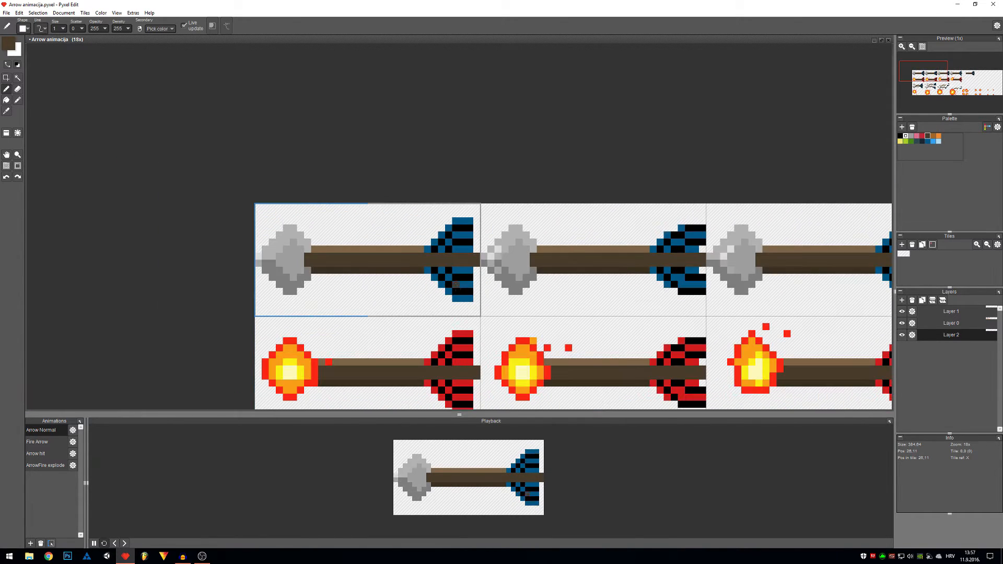
- Enlarge and centre the running Arrow Normal playback to inspect the fletching motion
scroll(448, 490, up, 2)
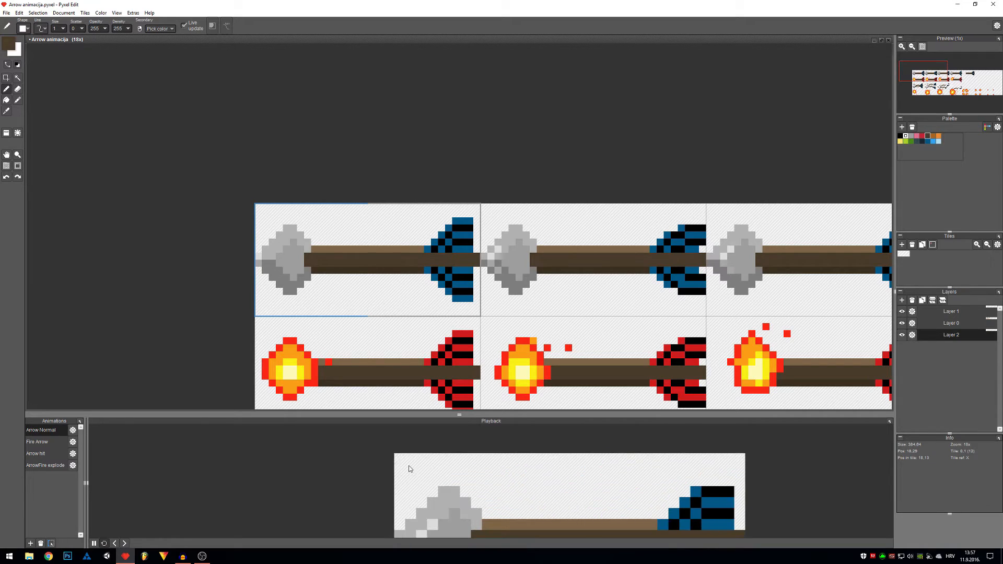
scroll(448, 489, down, 1)
key(space)
mouse_move(507, 520)
mouse_down()
mouse_move(443, 461)
mouse_move(418, 479)
mouse_move(441, 486)
mouse_up()
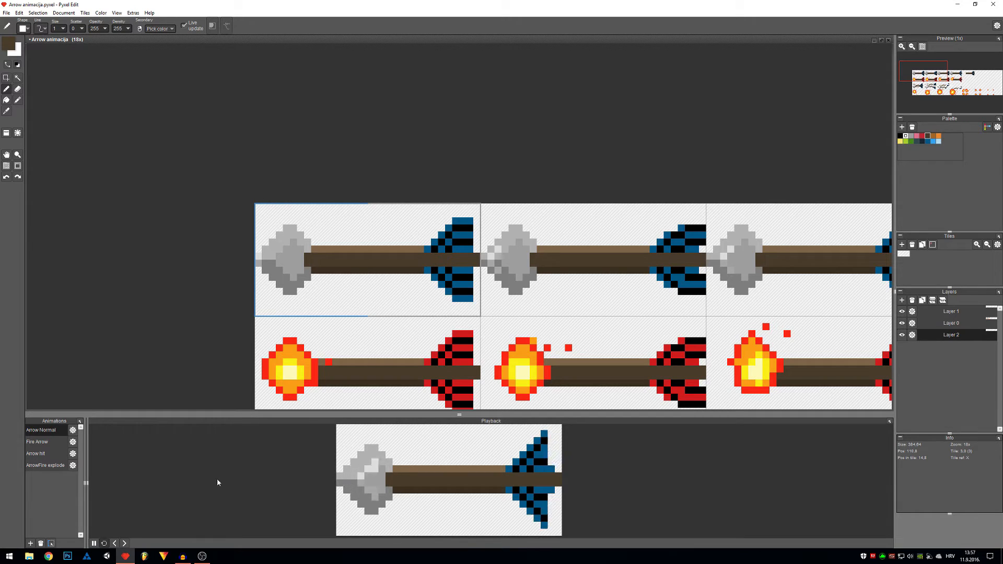
- Check the Arrow Normal animation settings and examine its first two frames up close on the sprite sheet
double_click(40, 429)
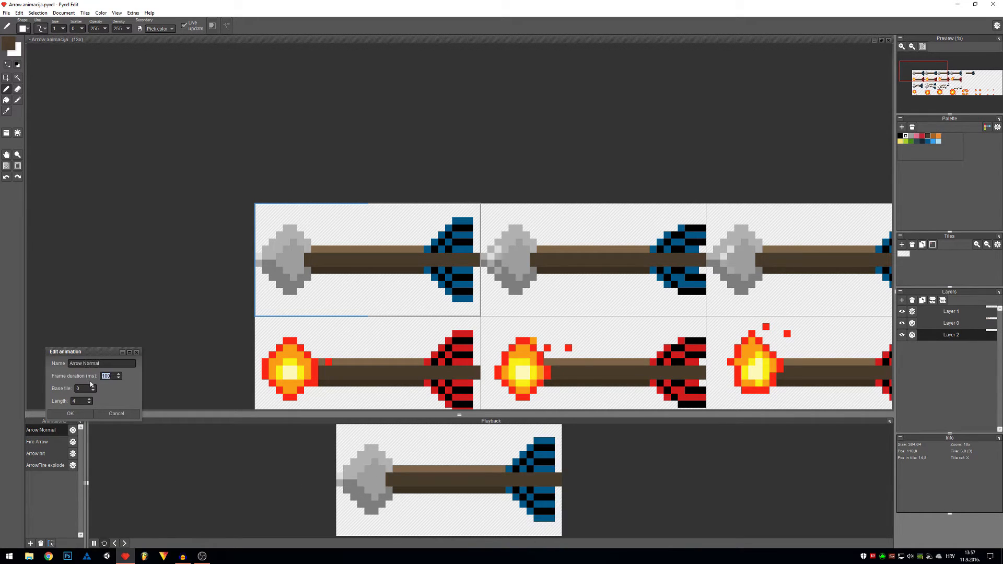
key(Return)
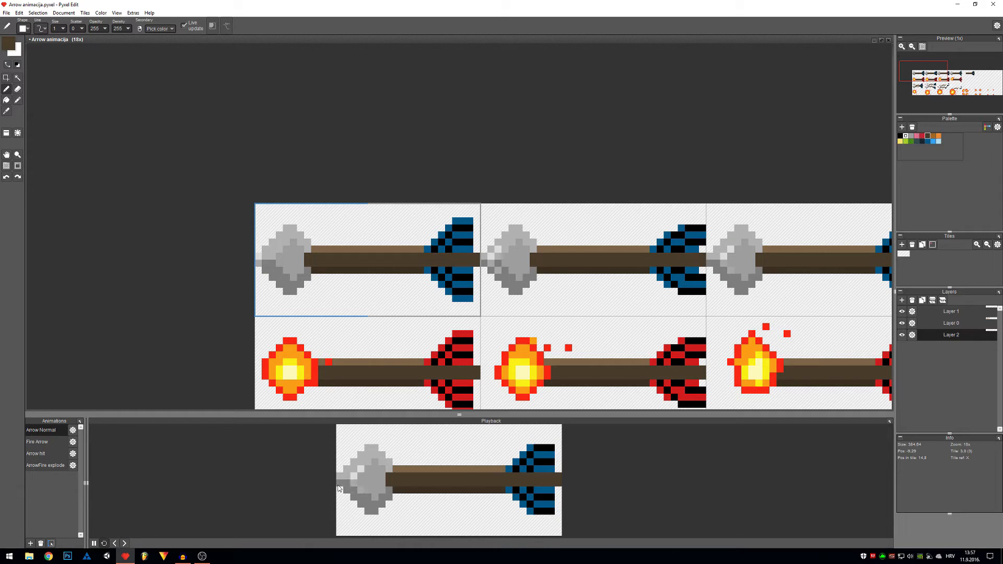
key(space)
drag(333, 327, 418, 367)
scroll(325, 316, up, 3)
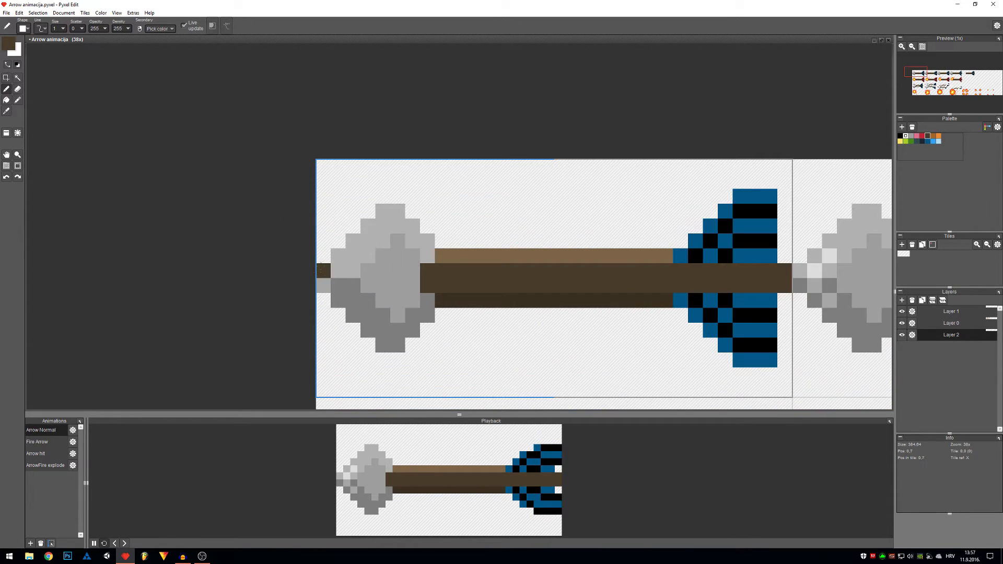
key(space)
drag(562, 316, 195, 289)
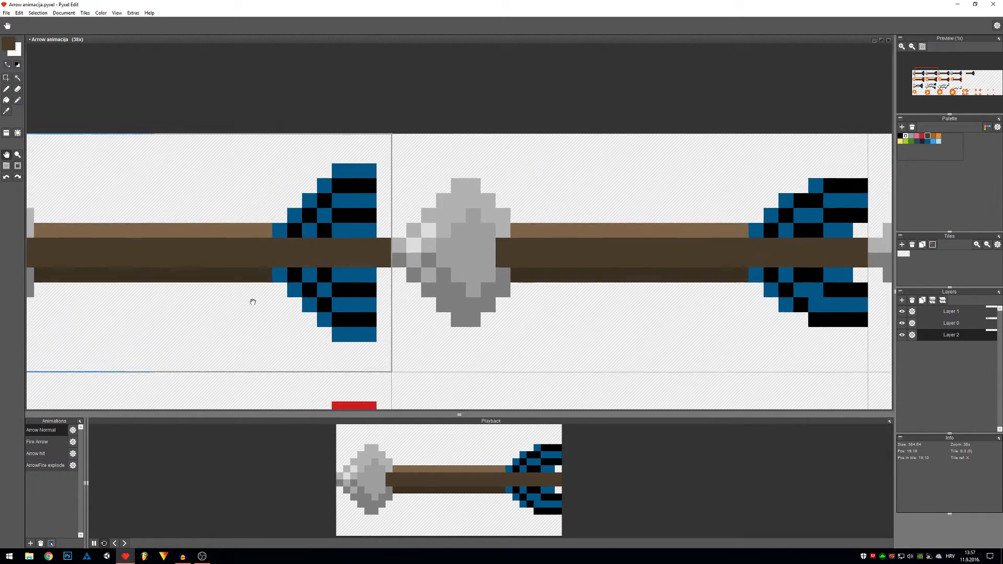
drag(253, 299, 614, 336)
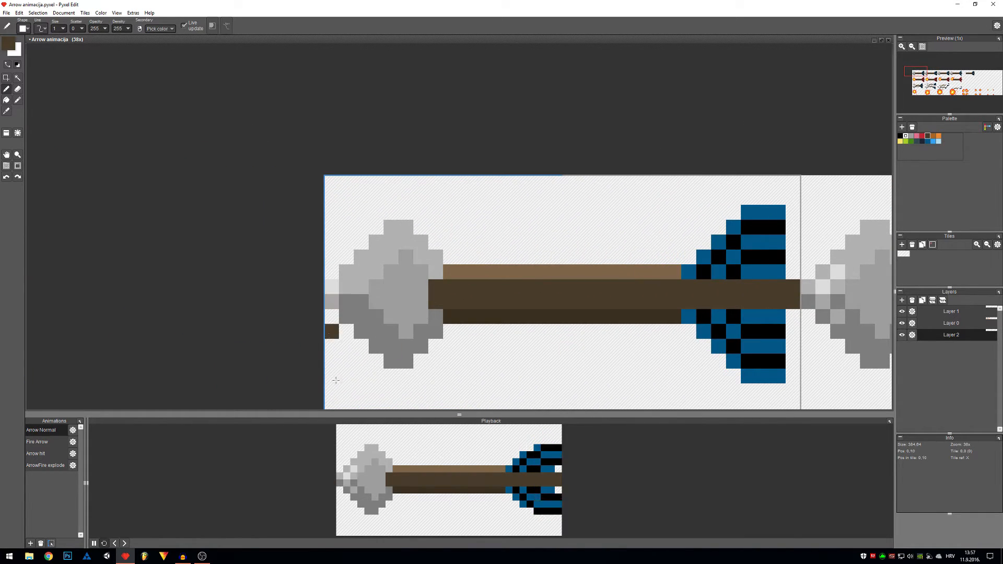
- Step through the Arrow Normal animation frame by frame in both directions to study the arrowhead highlight and fletching
click(125, 543)
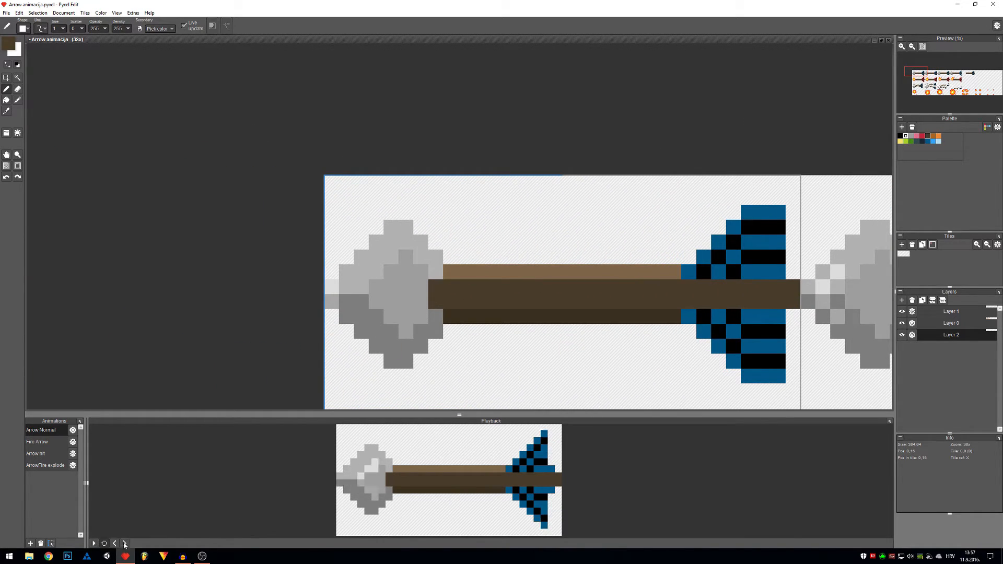
click(125, 543)
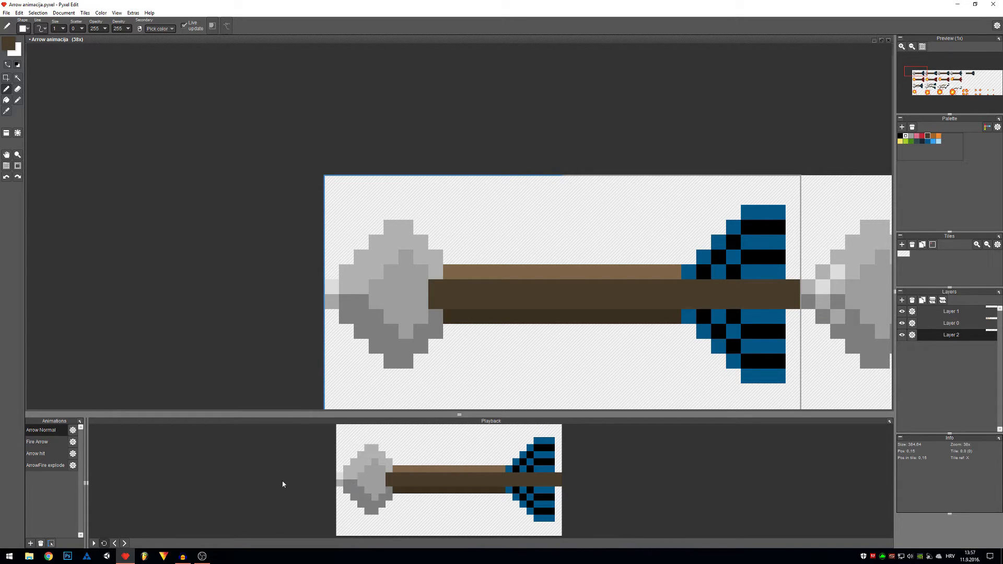
click(125, 544)
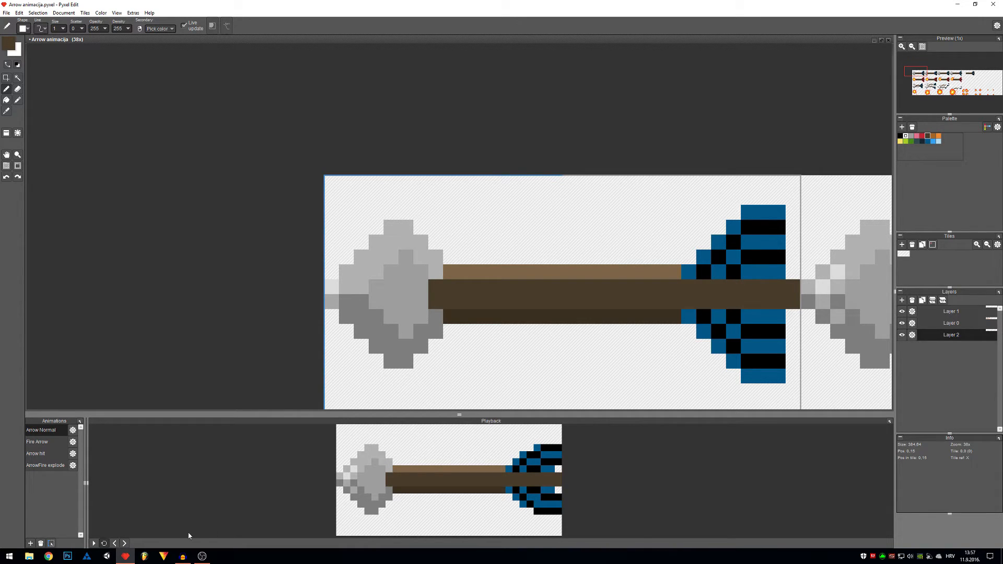
click(126, 545)
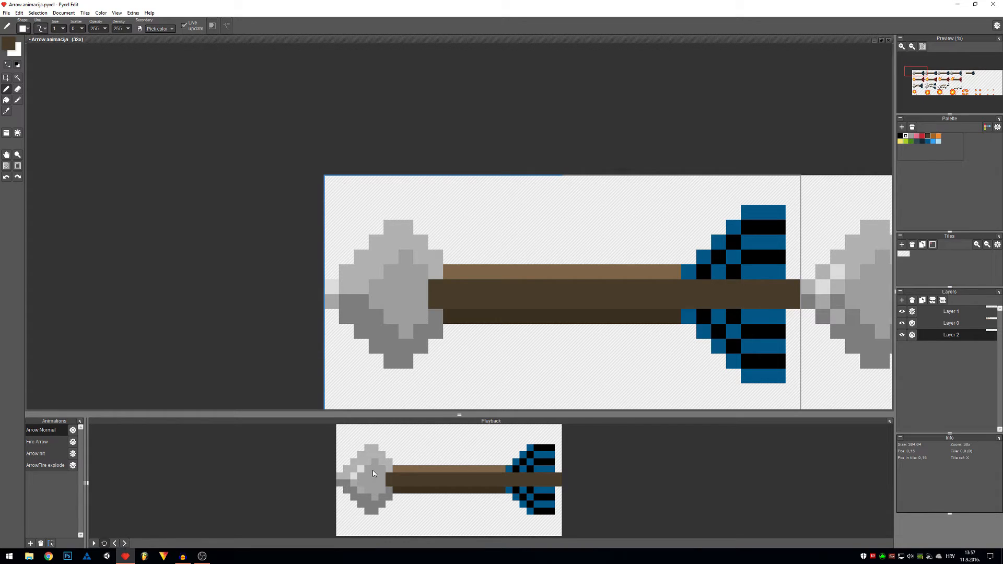
click(126, 543)
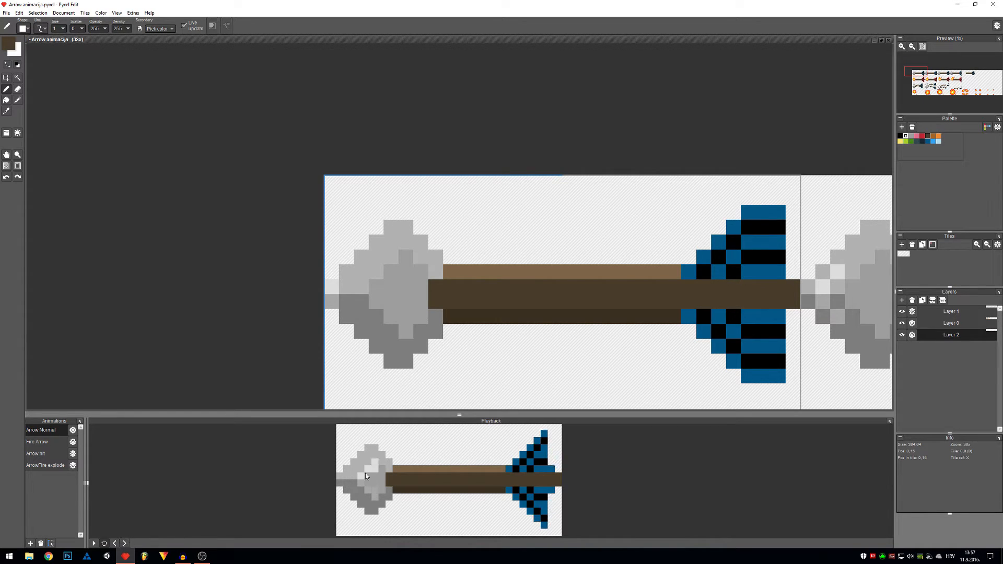
click(113, 543)
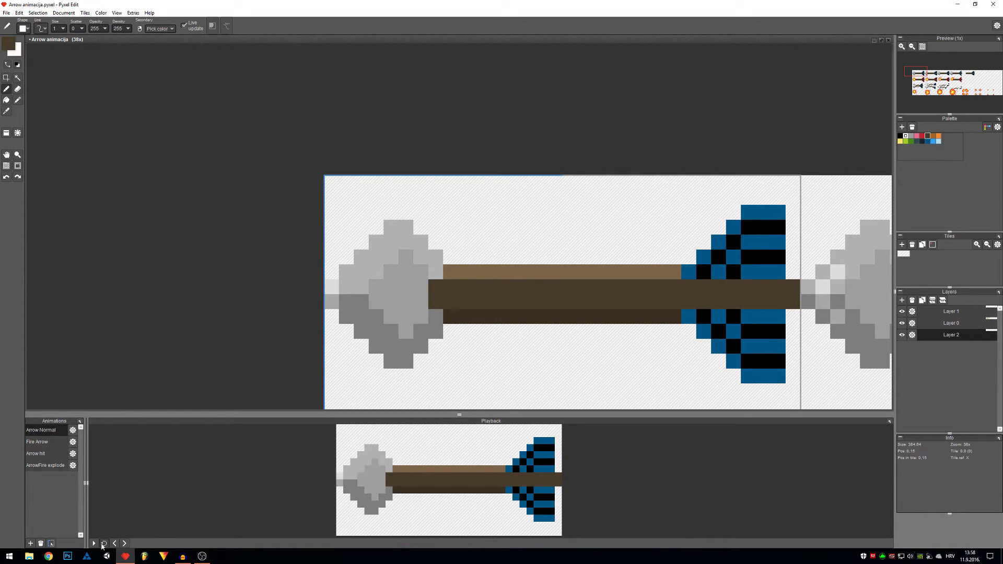
- Set the Arrow Normal animation's frame duration to 100 ms and reduce the size of its playback
click(73, 430)
drag(112, 376, 73, 384)
text(100)
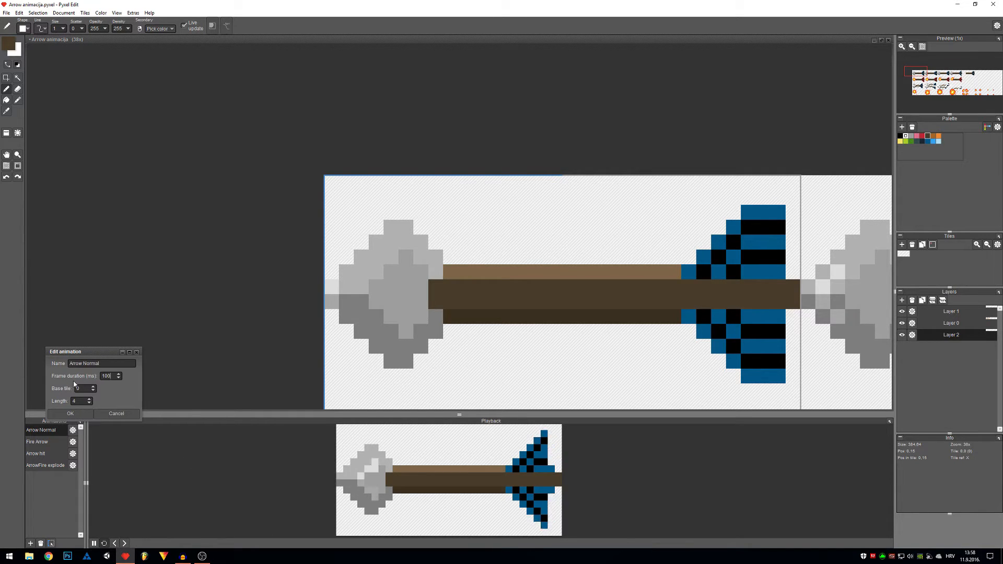
key(Return)
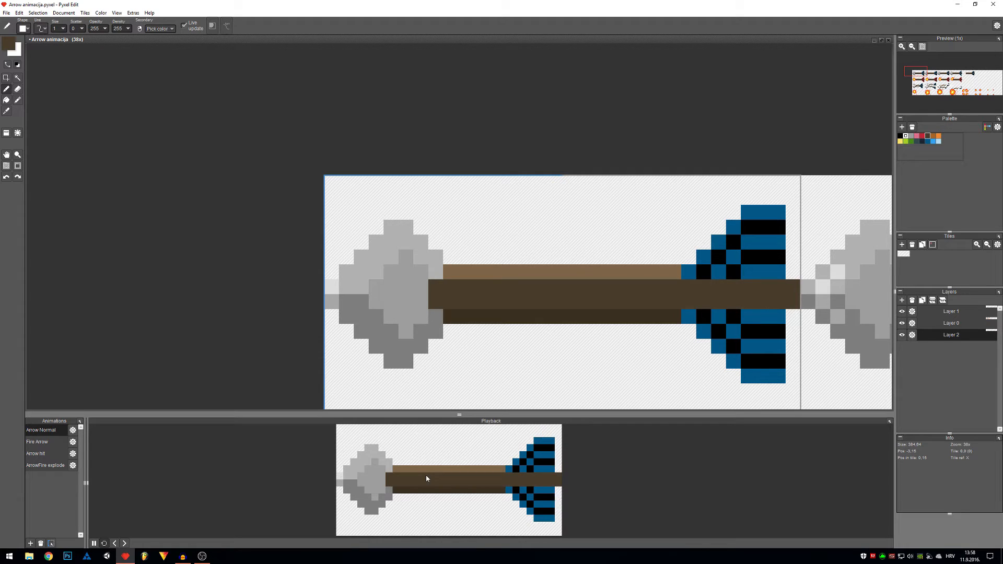
scroll(395, 478, down, 1)
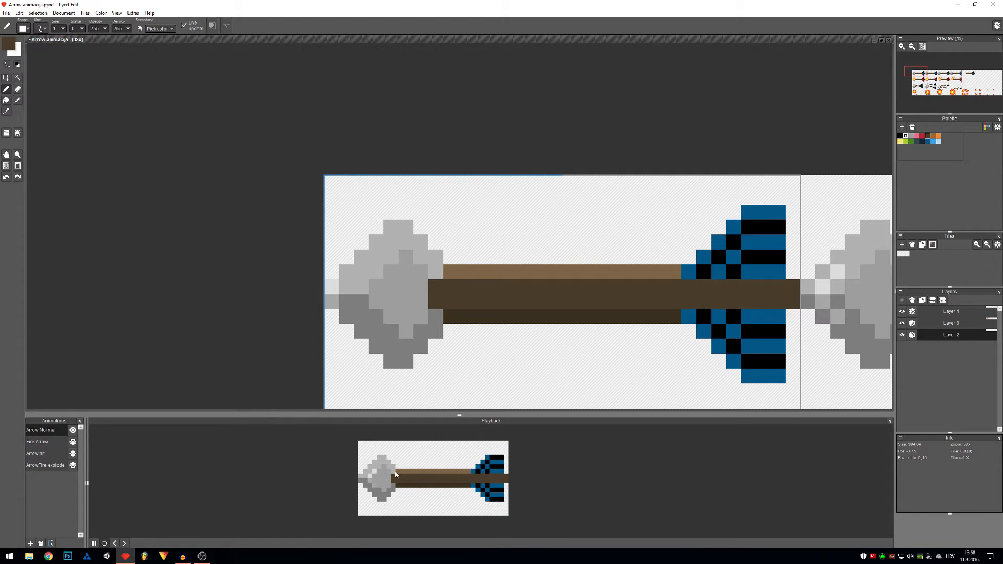
- Play the Arrow hit animation and hide Layer 1
scroll(642, 345, down, 2)
drag(653, 358, 438, 74)
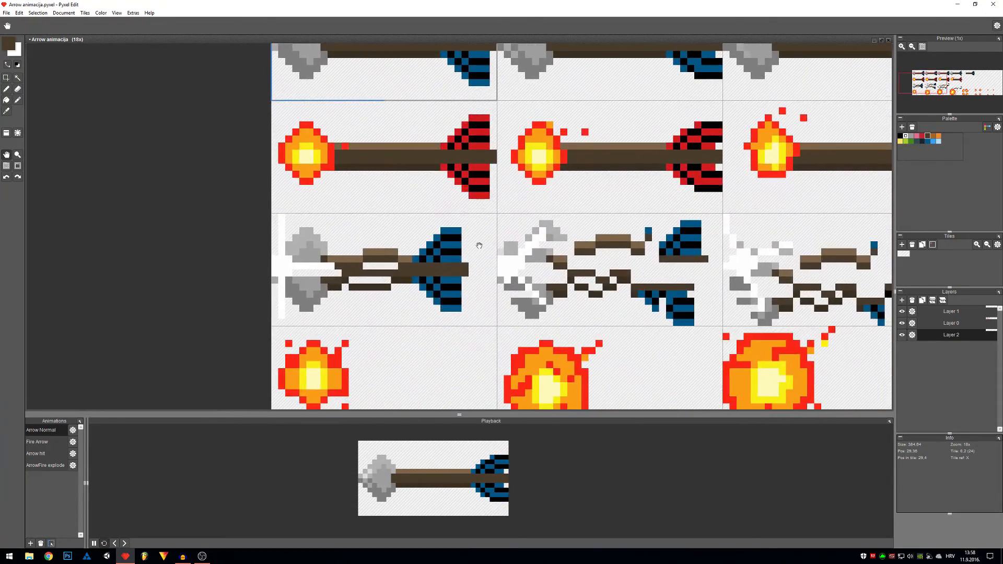
mouse_move(477, 247)
mouse_down()
mouse_move(296, 293)
mouse_move(407, 242)
mouse_move(434, 262)
mouse_up()
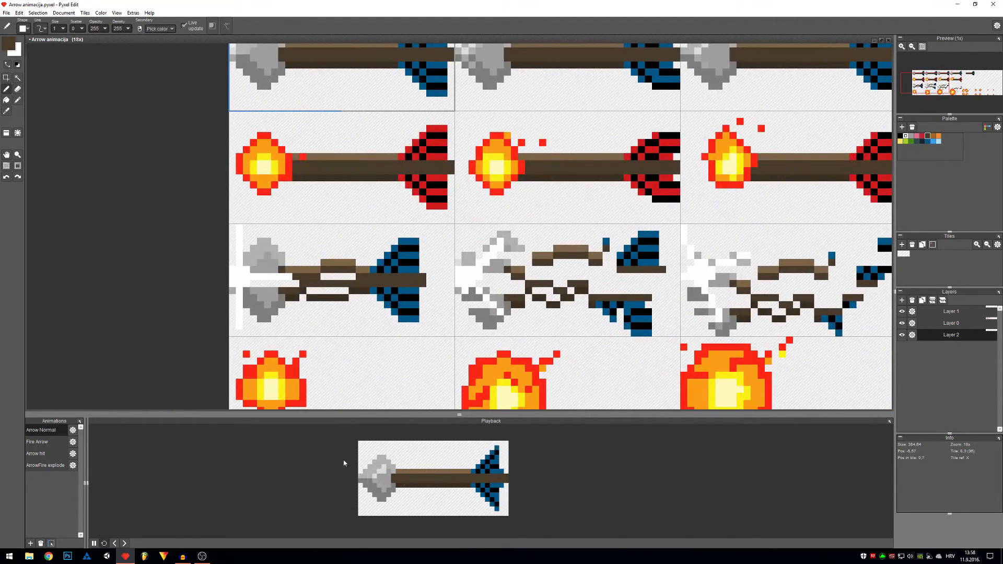
click(36, 453)
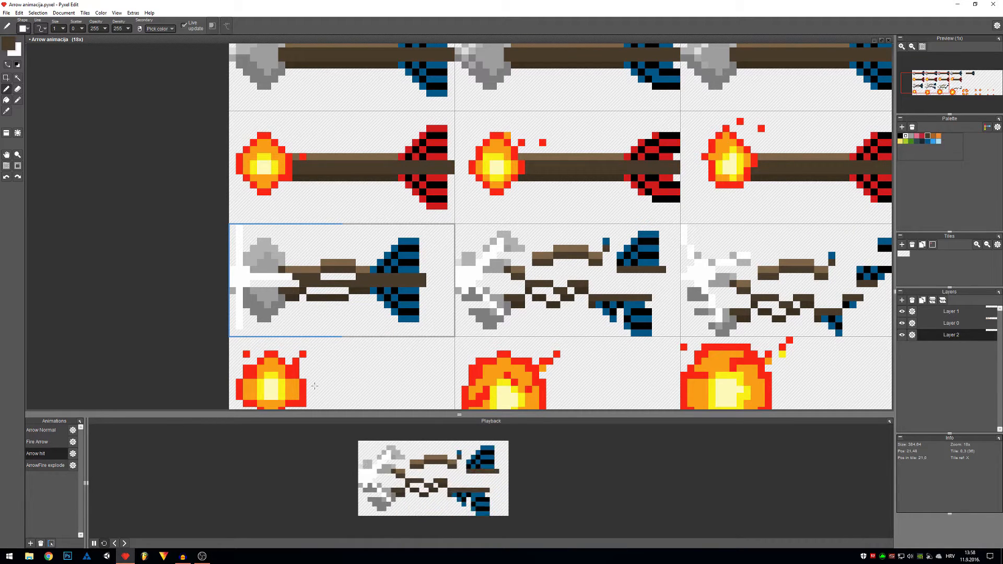
click(903, 312)
scroll(393, 320, down, 2)
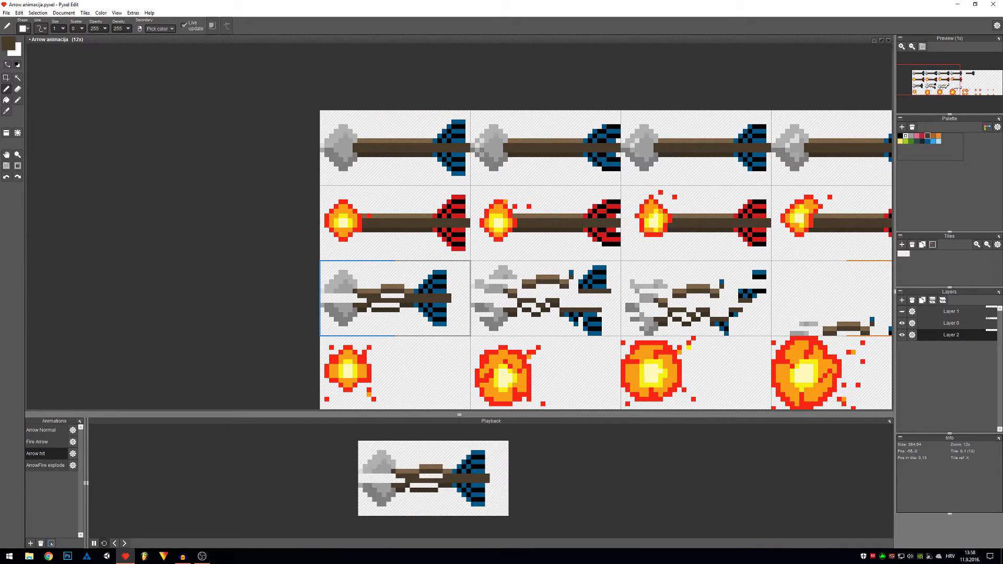
- Change the foreground colour to a muted olive brown
click(8, 44)
click(134, 142)
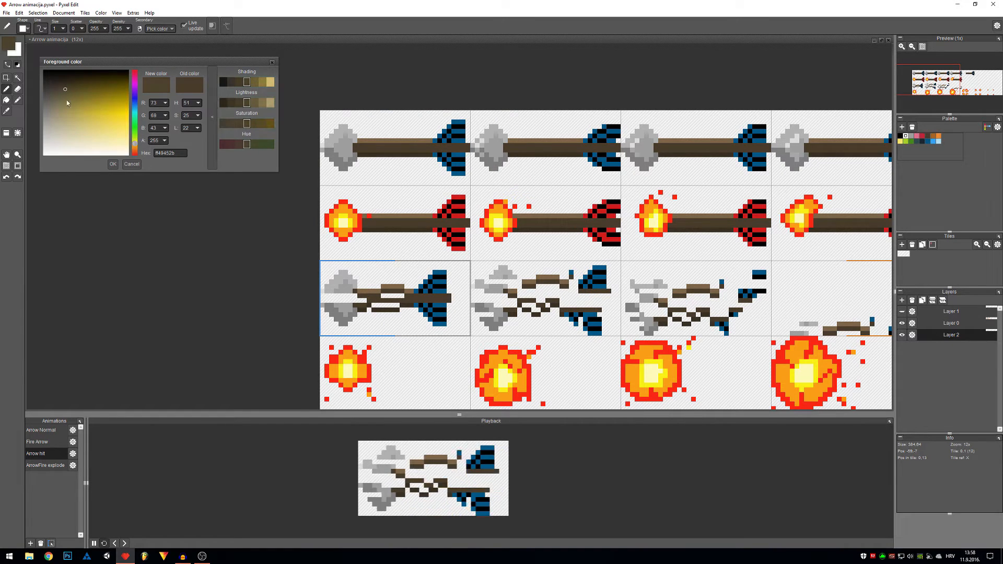
click(59, 98)
click(113, 165)
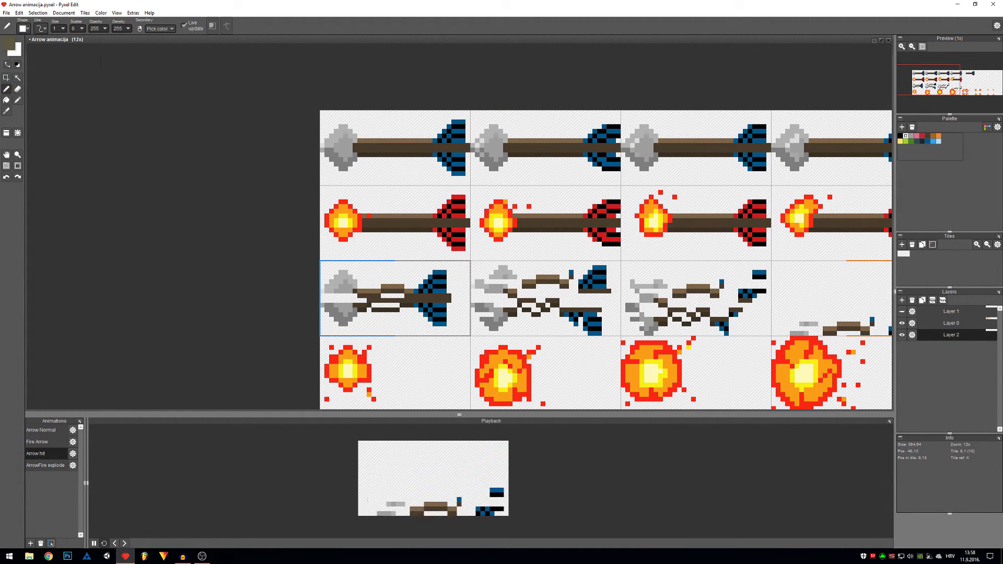
- Fill the backgrounds of the four Arrow hit frames on Layer 2 with the olive-brown foreground colour
key(f)
click(405, 284)
click(577, 277)
click(694, 298)
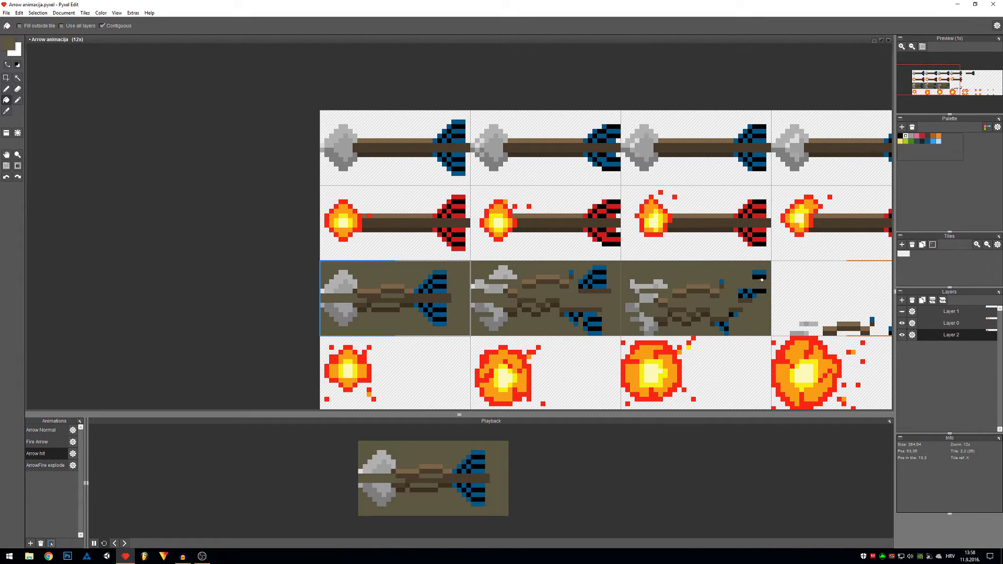
click(851, 297)
drag(867, 294, 596, 271)
drag(316, 271, 569, 320)
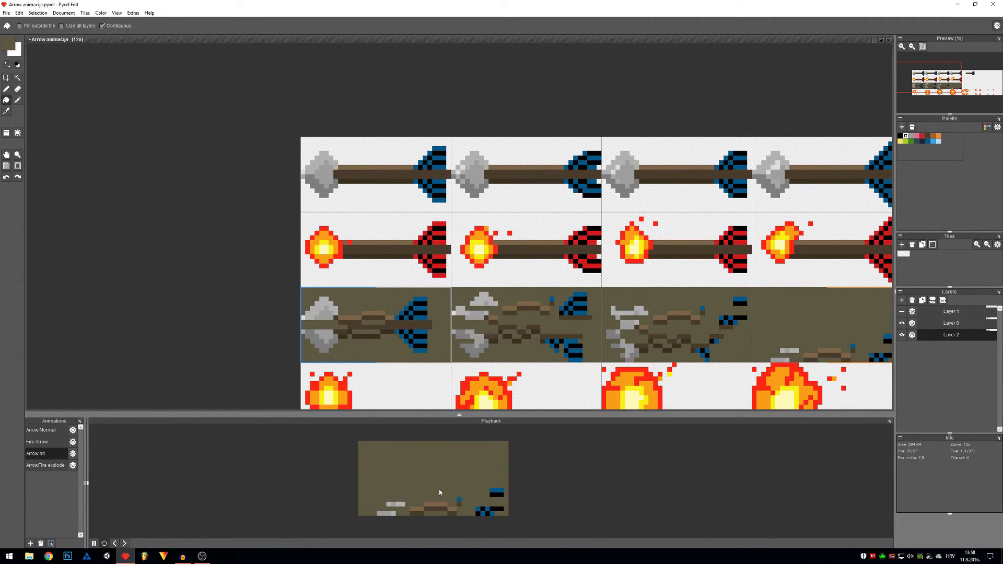
- Compare the first normal arrow frame with the first Arrow hit frame up close
scroll(334, 354, up, 1)
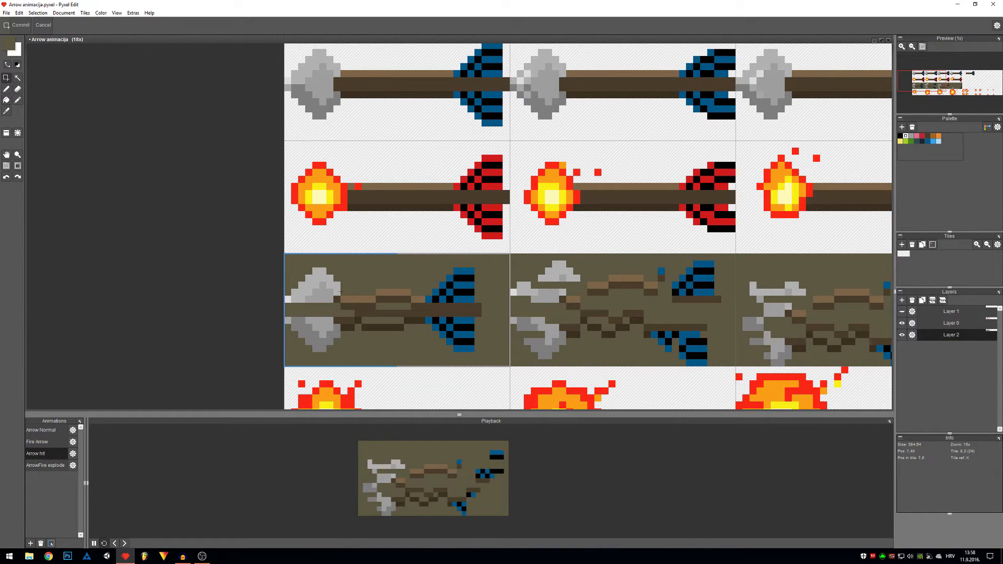
drag(336, 101, 336, 333)
scroll(355, 332, up, 2)
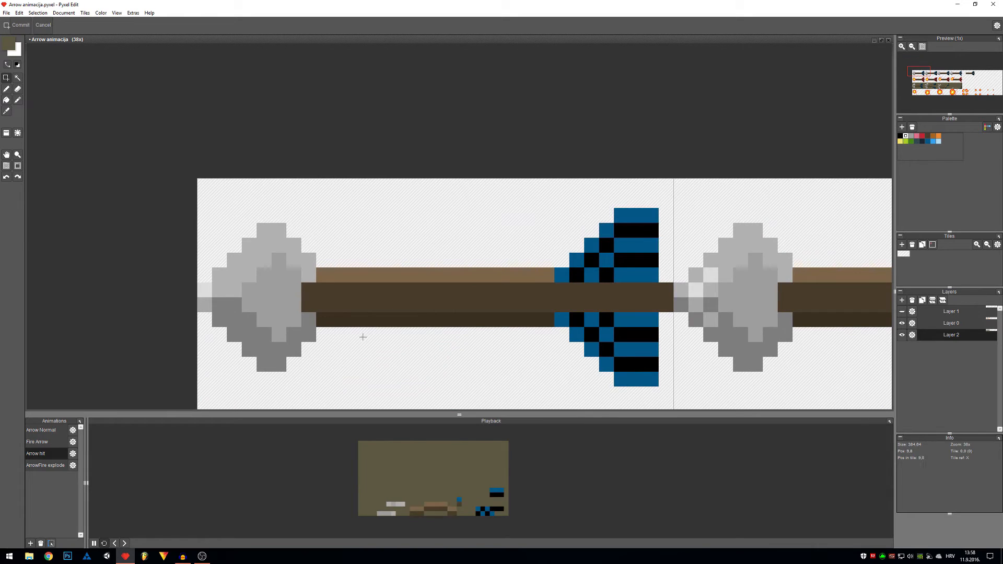
drag(458, 322, 432, 138)
scroll(433, 141, down, 1)
drag(448, 351, 464, 165)
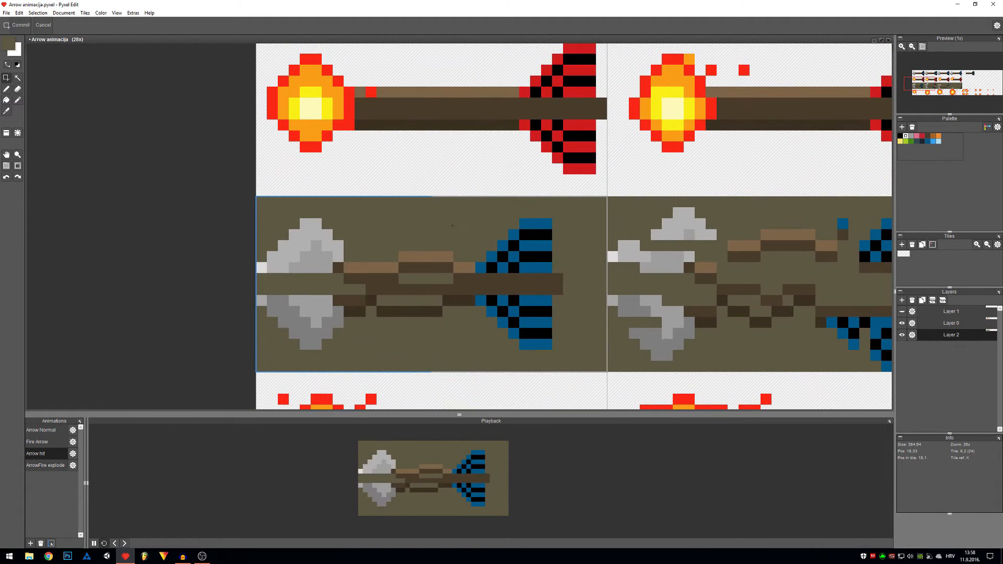
- Move the lower half of the arrowhead in the first Arrow hit frame up one pixel on Layer 0
drag(259, 286, 370, 362)
click(951, 323)
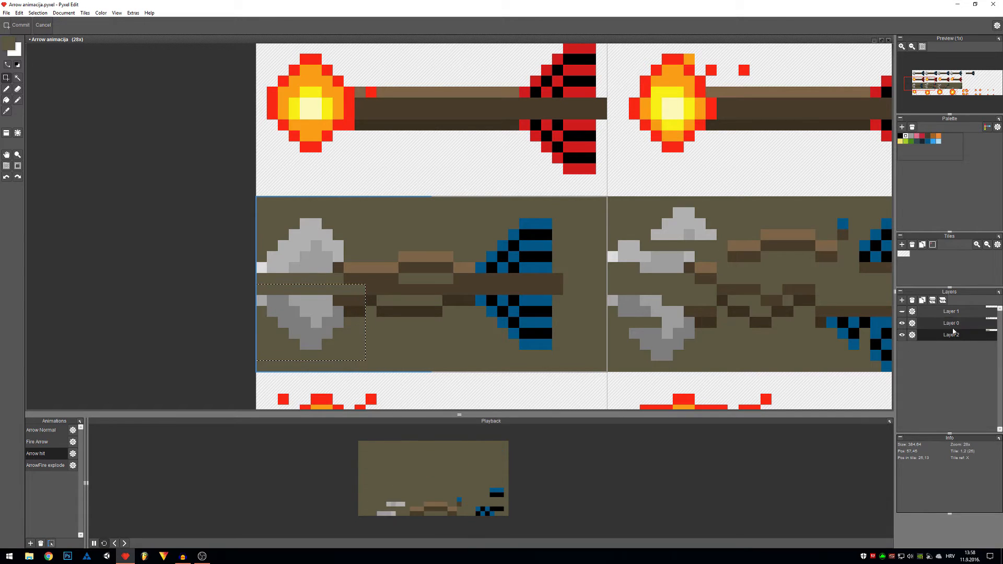
drag(327, 335, 327, 324)
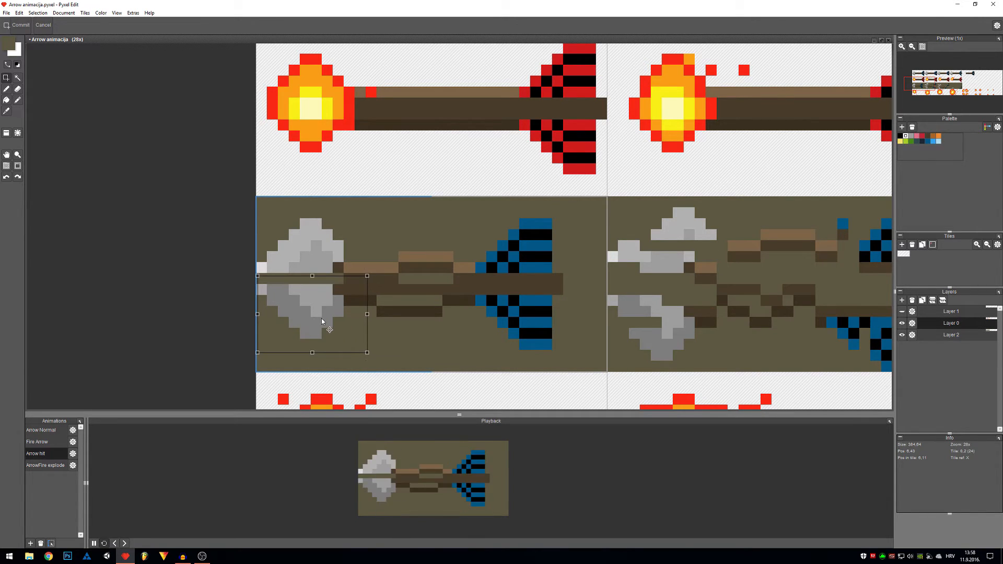
click(360, 235)
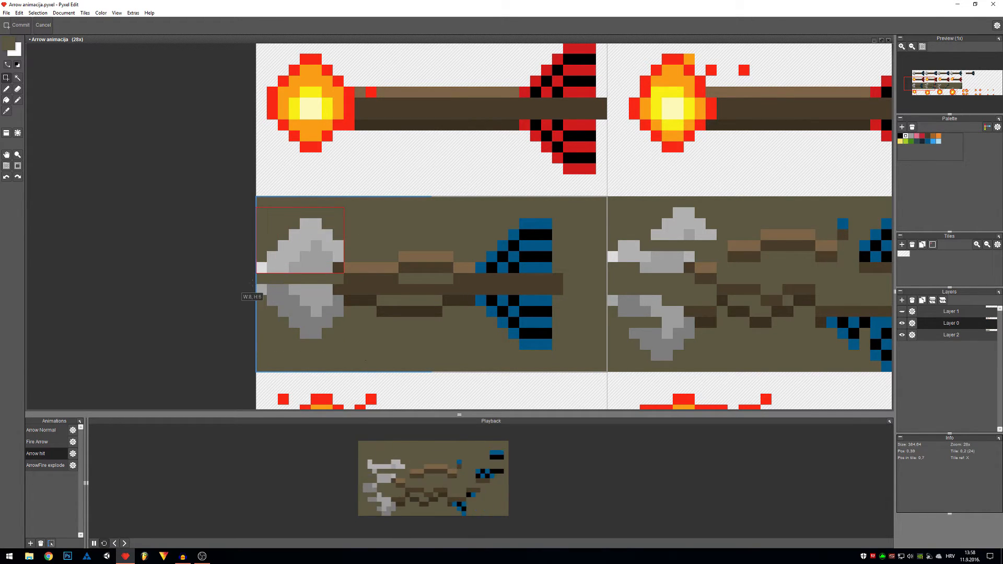
- Try to rejoin the first Arrow hit frame by shifting the upper arrowhead half, both broken shaft pieces and the tip by one pixel
mouse_move(265, 204)
mouse_down()
mouse_move(342, 269)
mouse_move(307, 268)
mouse_up()
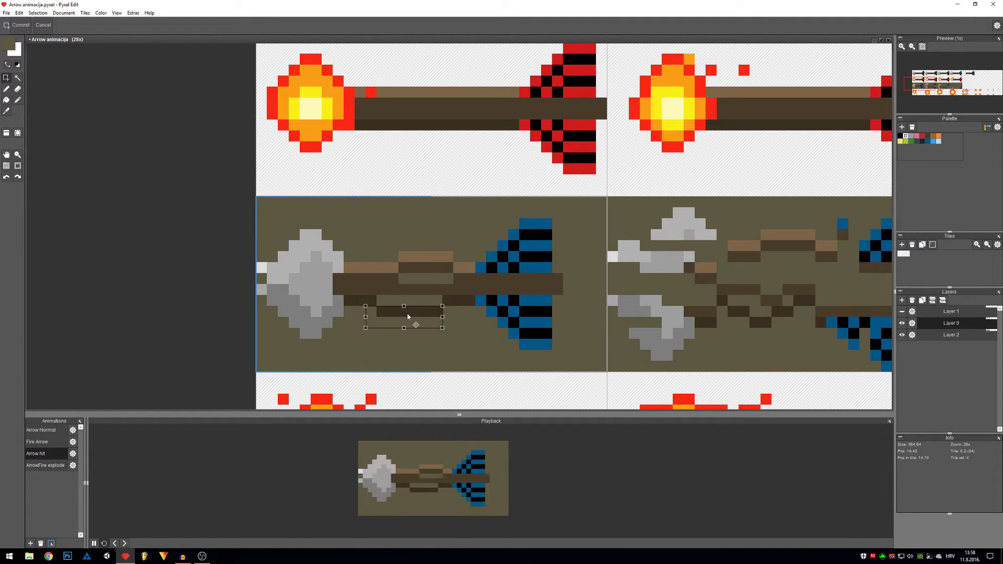
drag(408, 316, 408, 306)
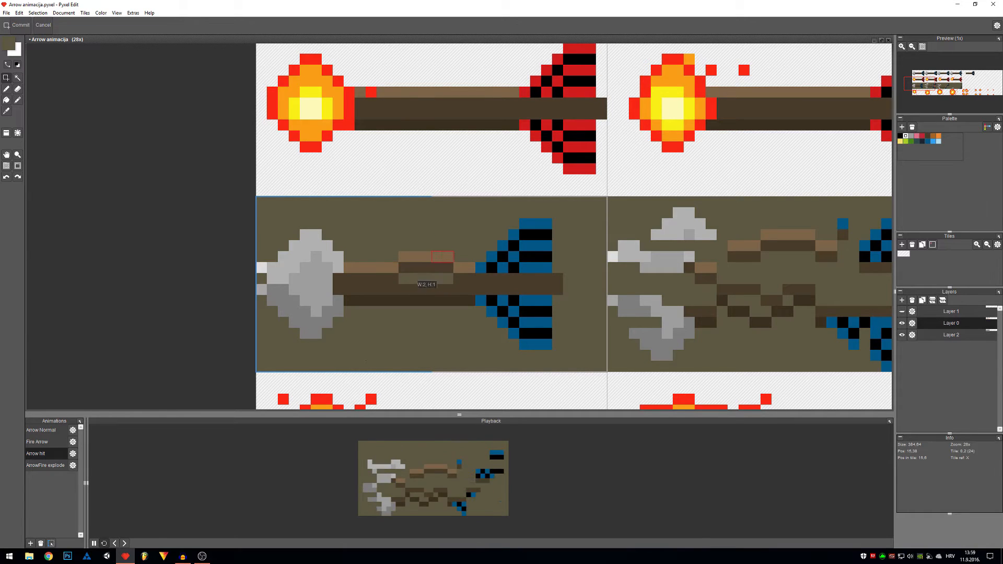
drag(431, 263, 402, 269)
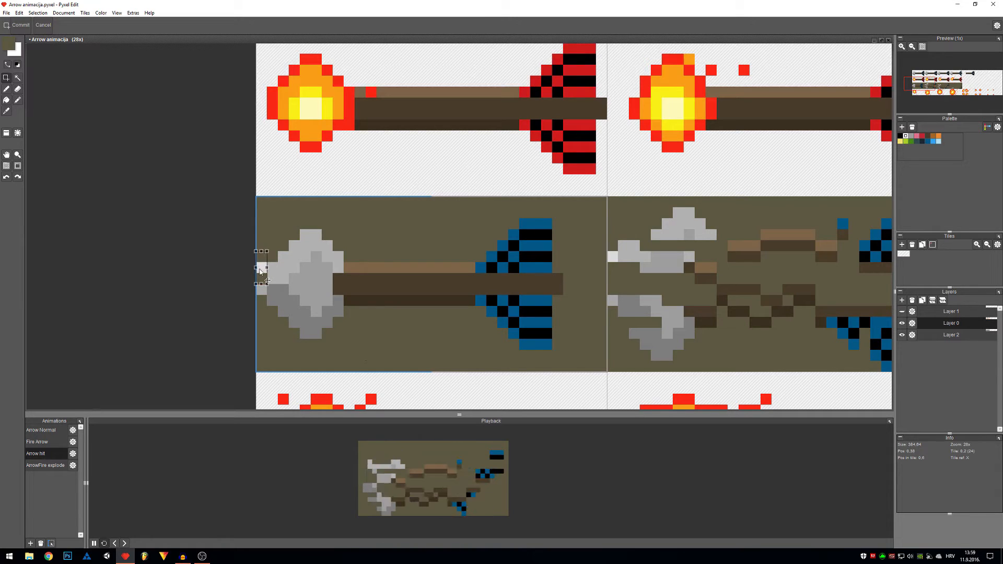
drag(260, 270, 261, 281)
click(458, 270)
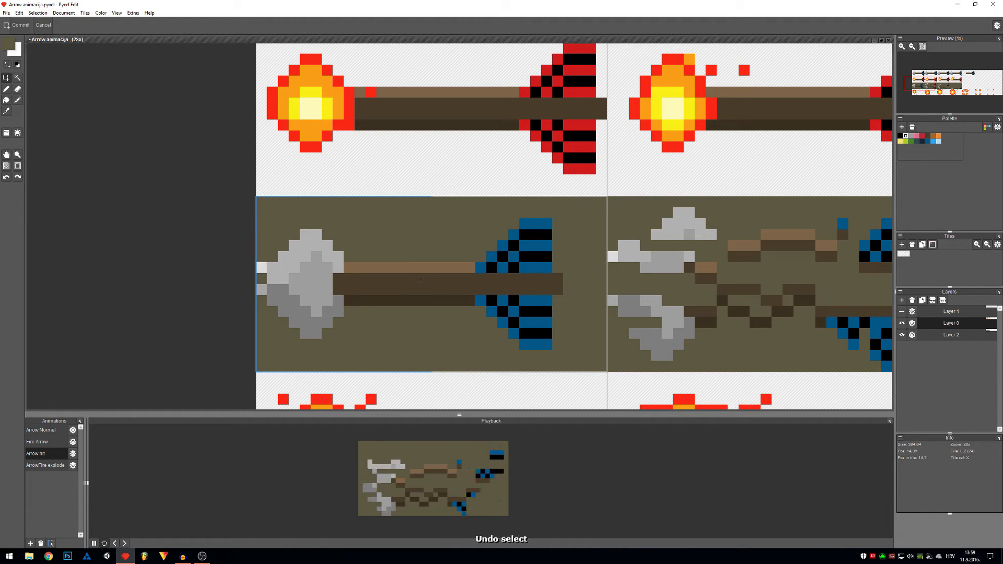
- Undo the moves of the tip, the shaft pieces and the upper arrowhead half in the first Arrow hit frame
key(ctrl+z)
key(ctrl+z)
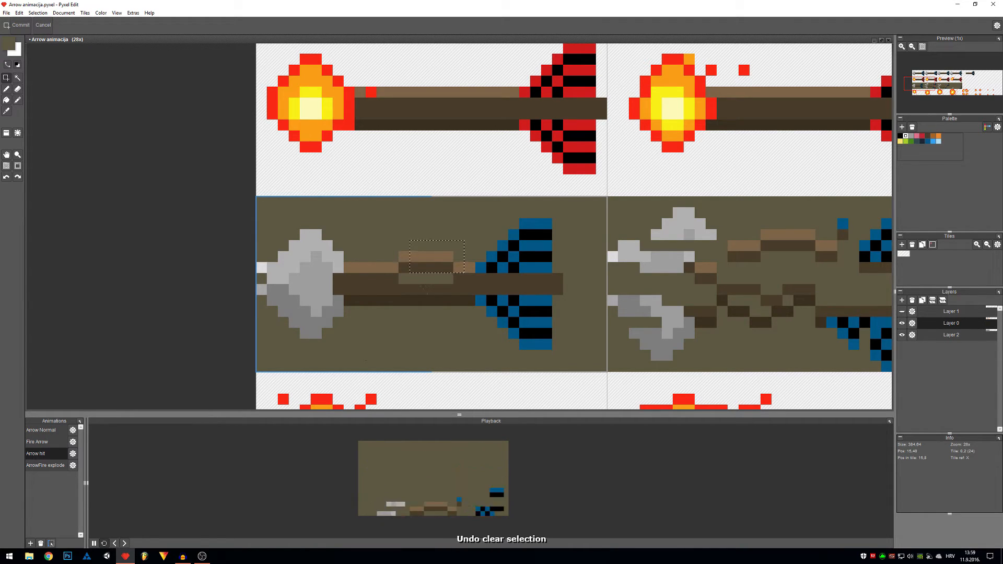
key(ctrl+z)
key(ctrl+z)
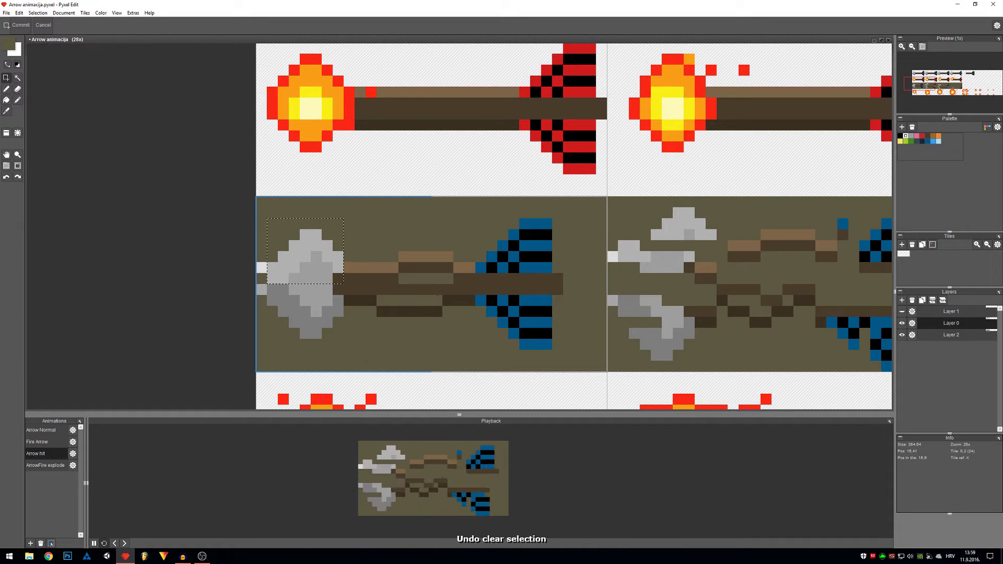
key(ctrl+z)
key(ctrl+z)
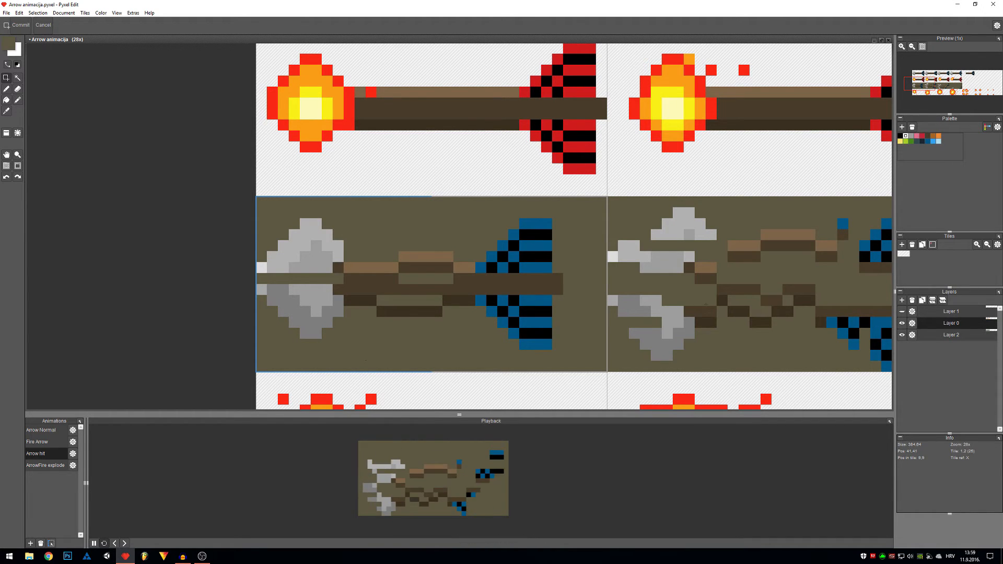
- Examine how the arrowhead, shaft and fletching pieces spread apart from frame to frame in the Arrow hit row
key(space)
drag(716, 304, 374, 287)
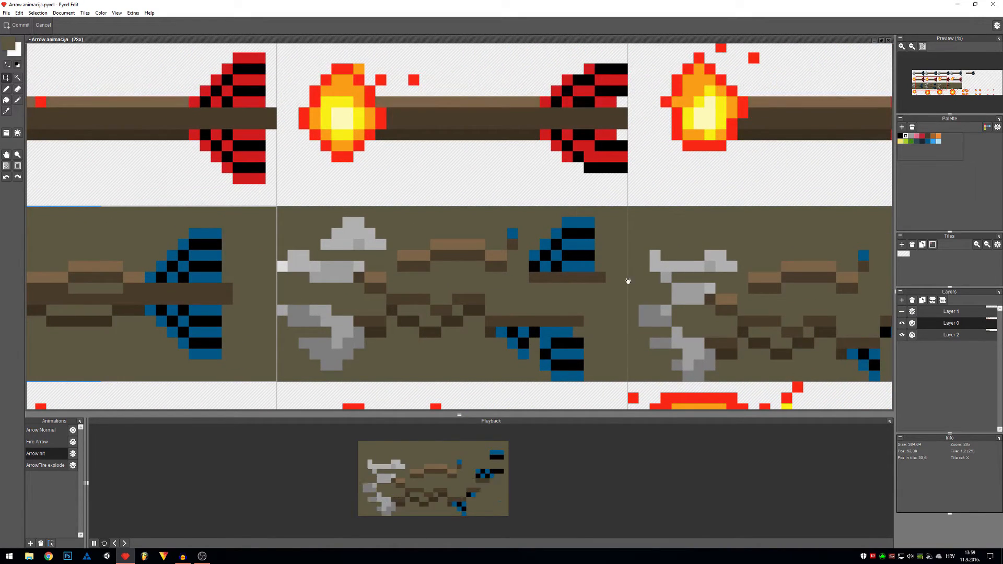
key(space)
drag(628, 281, 401, 253)
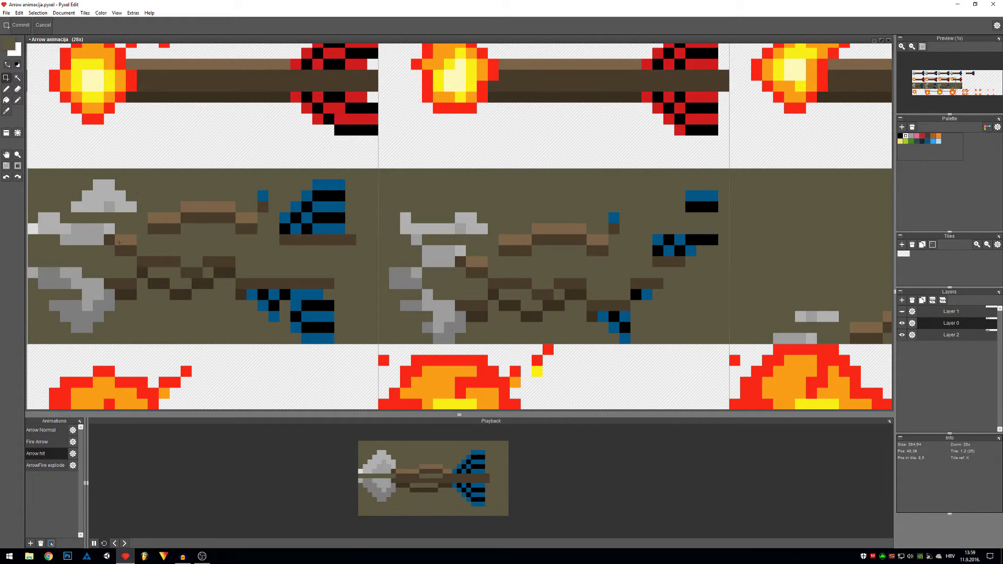
key(space)
drag(183, 255, 272, 248)
drag(671, 278, 586, 299)
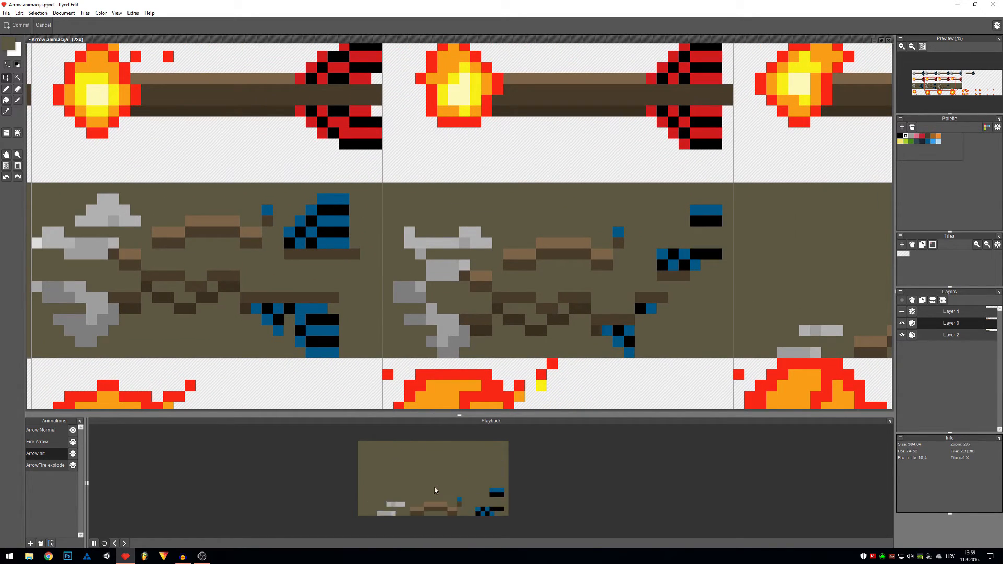
key(space)
drag(586, 299, 773, 263)
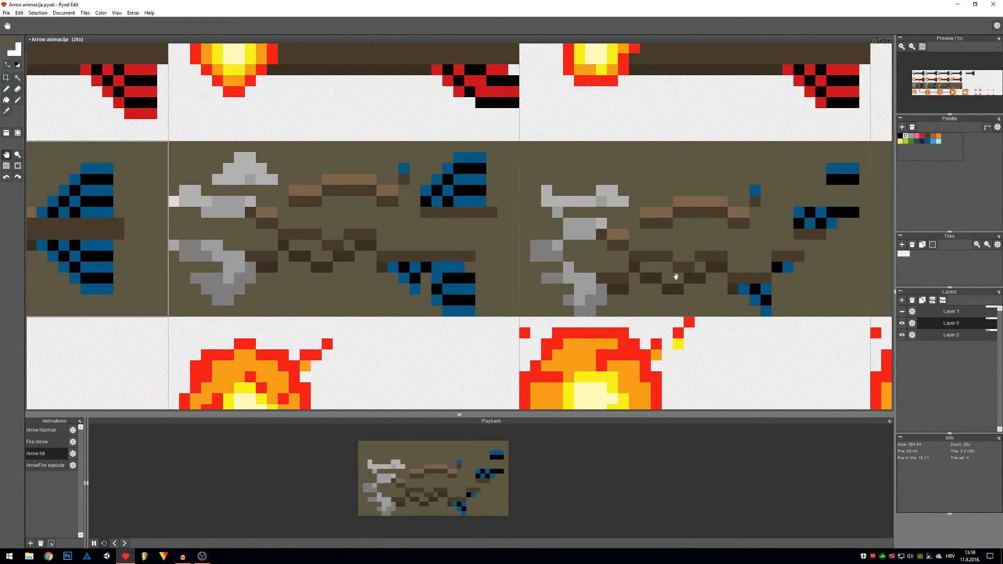
drag(256, 274, 278, 268)
key(space)
drag(659, 272, 716, 280)
- Show Layer 1 over the Arrow hit frames and view the whole row together with the other animations
drag(325, 283, 658, 303)
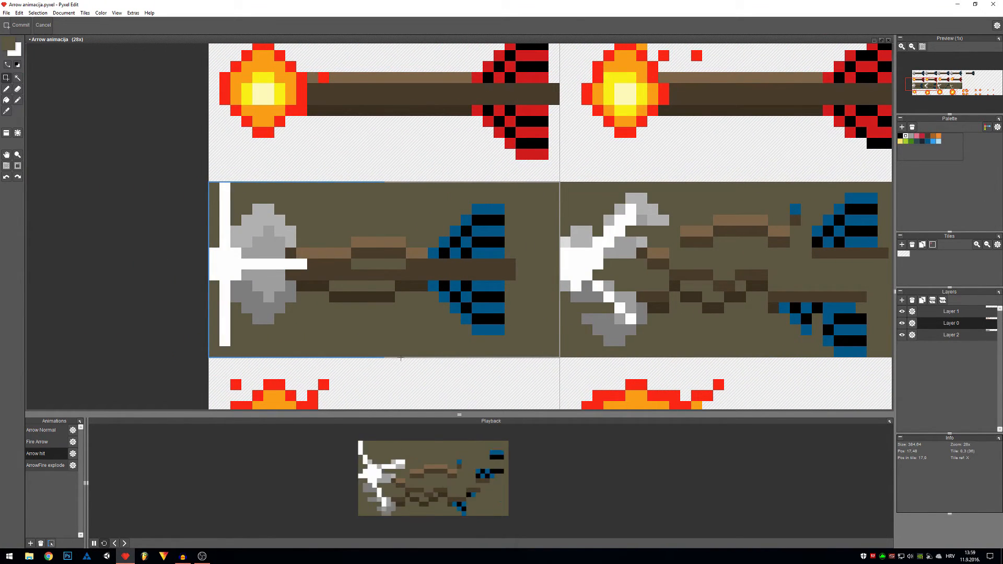
scroll(504, 358, down, 5)
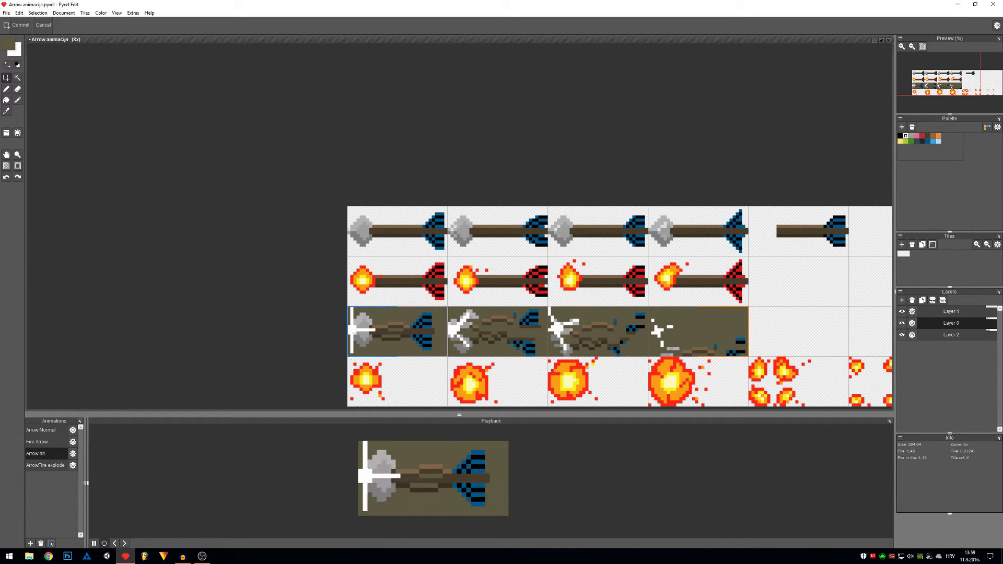
drag(494, 320, 448, 325)
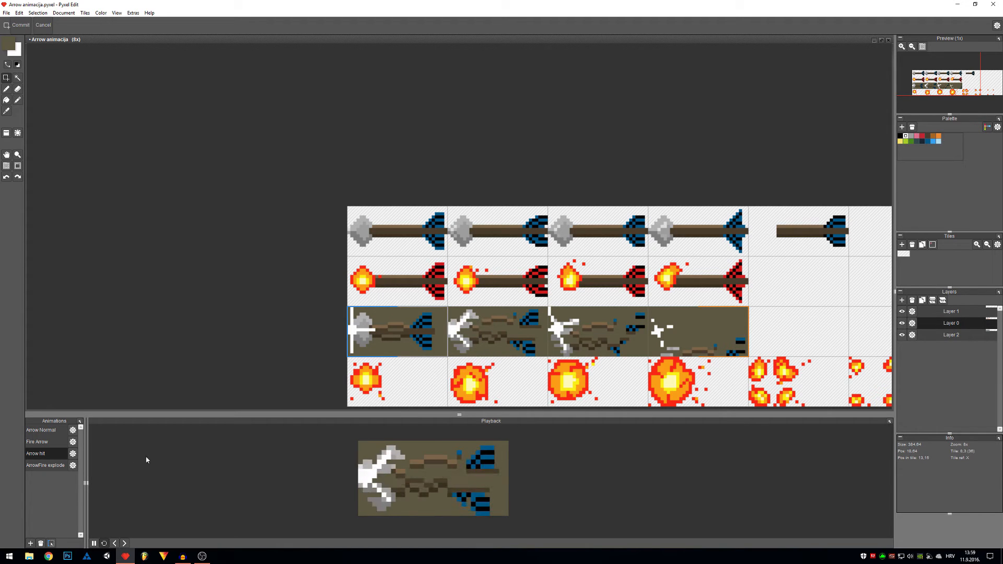
- Set the Arrow hit animation's frame duration to 100 ms and view its playback at a small scale
click(72, 453)
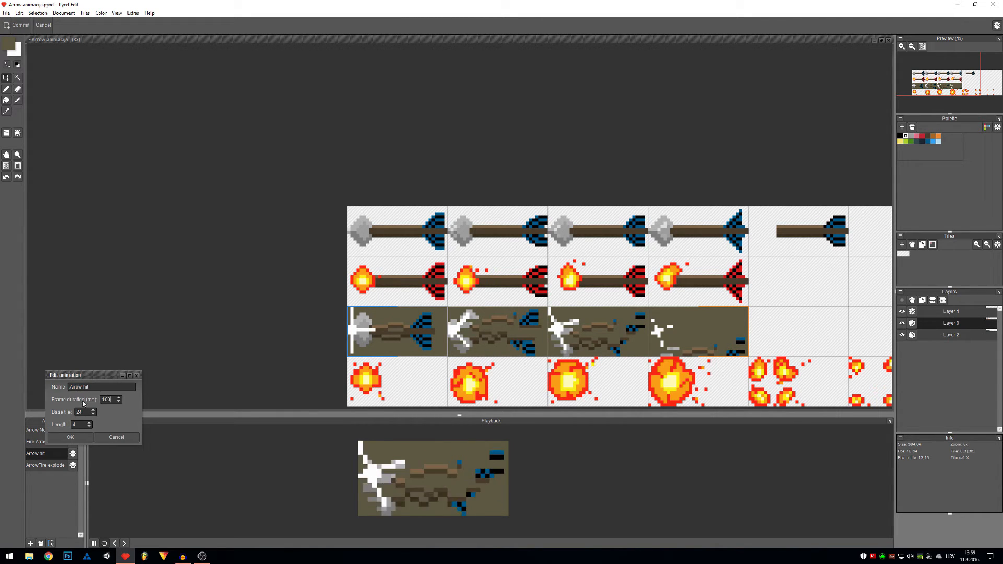
text(100)
key(Return)
scroll(434, 498, down, 4)
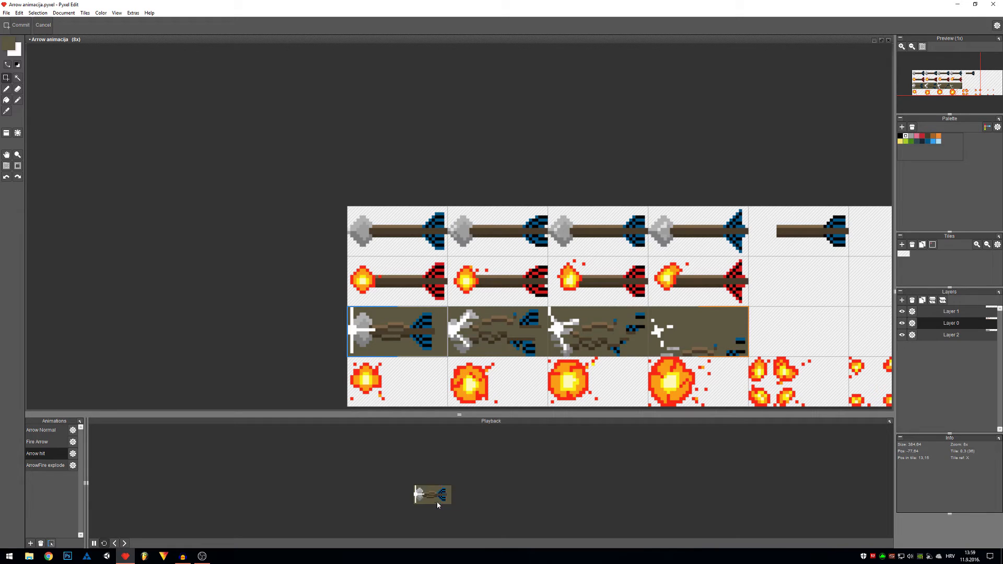
scroll(439, 503, down, 1)
scroll(501, 308, up, 2)
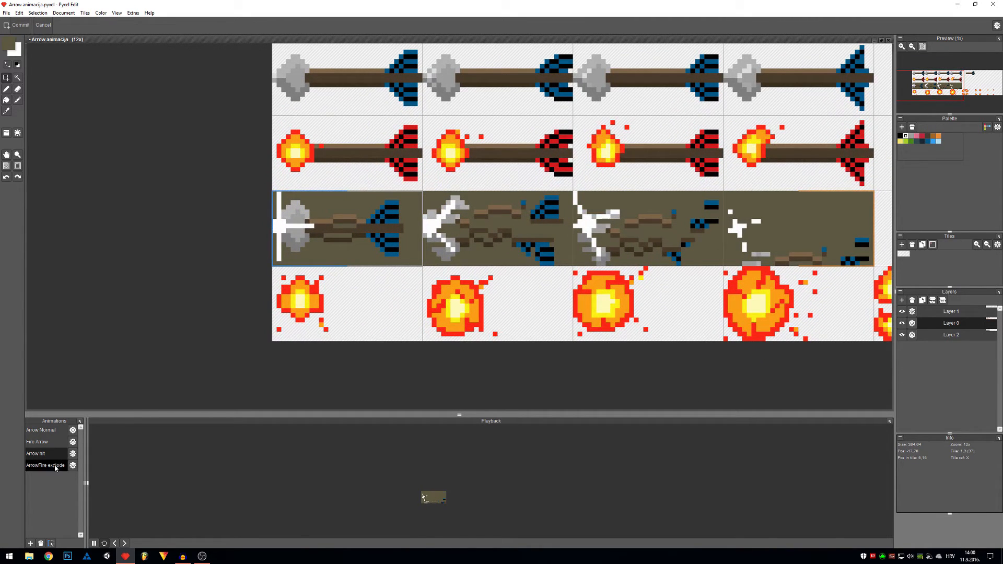
- Preview the ArrowFire explode animation briefly and play the Fire Arrow animation enlarged with its first frames in view
click(56, 467)
scroll(345, 261, up, 4)
drag(340, 208, 365, 432)
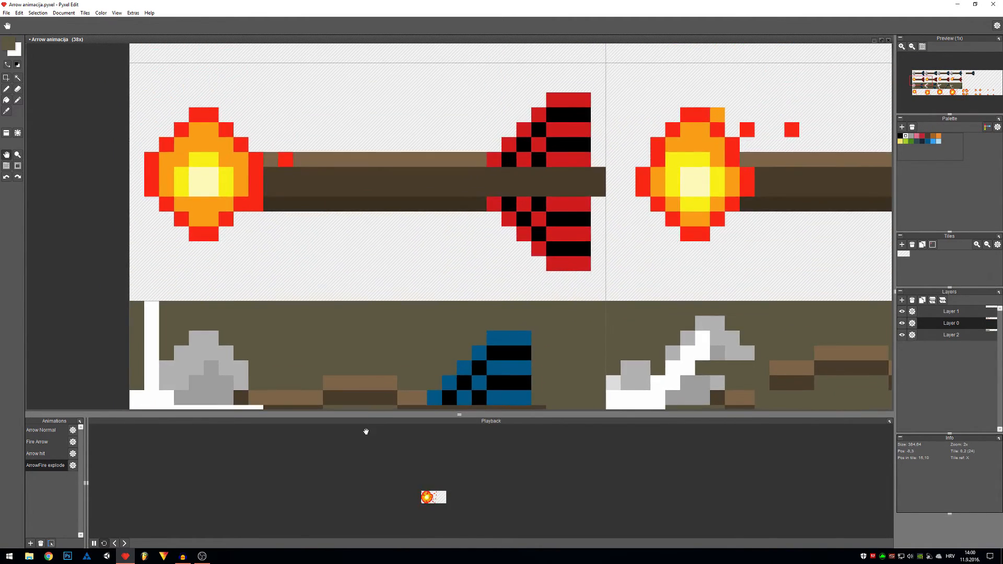
drag(382, 300, 362, 345)
scroll(374, 334, down, 1)
mouse_move(389, 292)
mouse_down()
mouse_move(362, 318)
mouse_move(385, 310)
mouse_up()
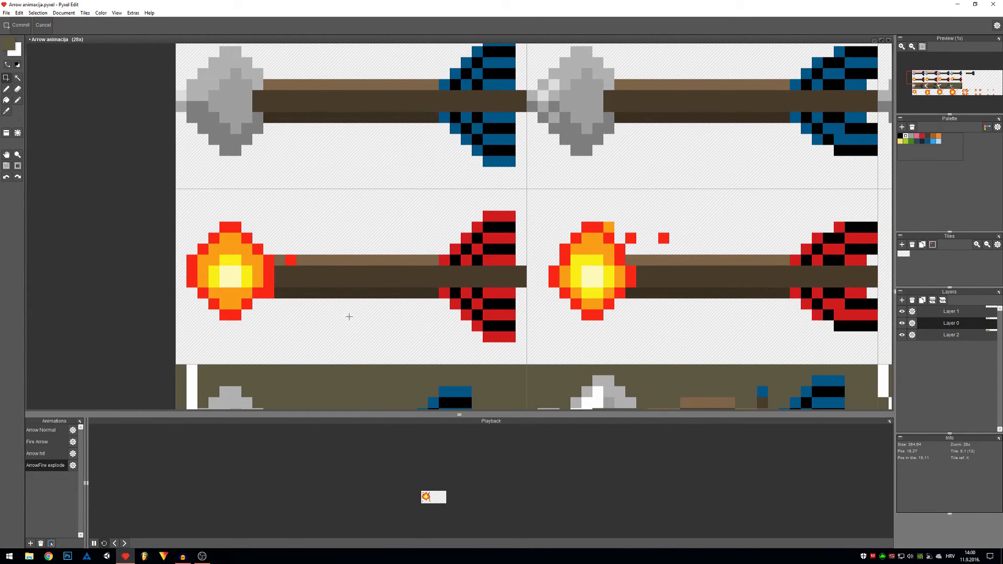
click(40, 443)
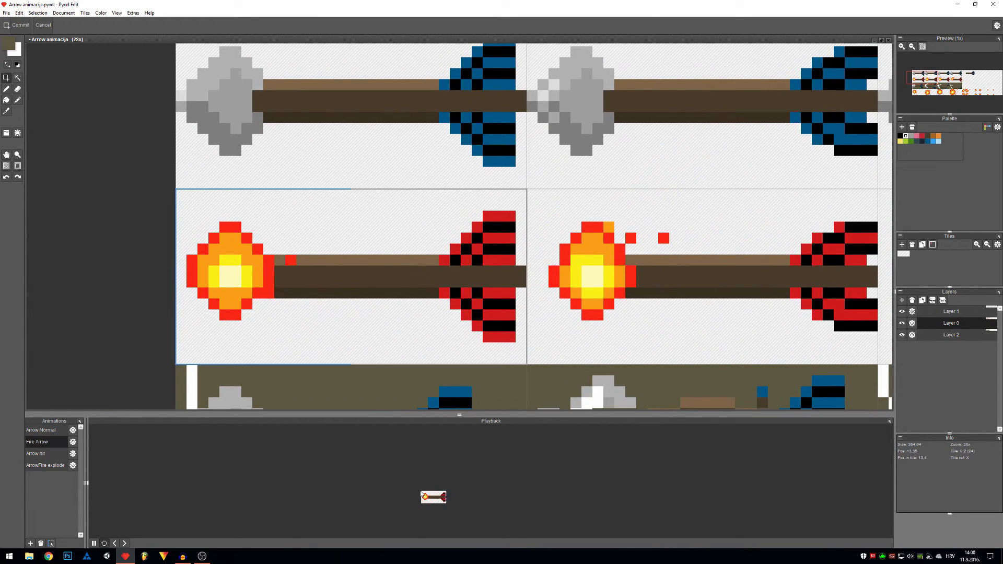
scroll(453, 514, up, 3)
drag(456, 492, 446, 496)
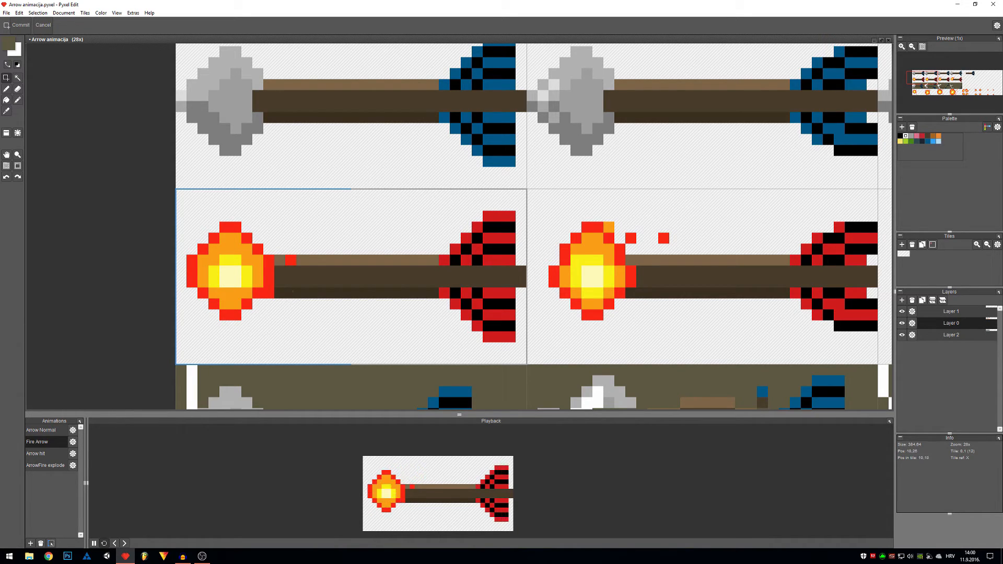
- Examine the flame's red, orange, yellow and pale core pixels in the first Fire Arrow frame up close
key(space)
drag(347, 340, 359, 342)
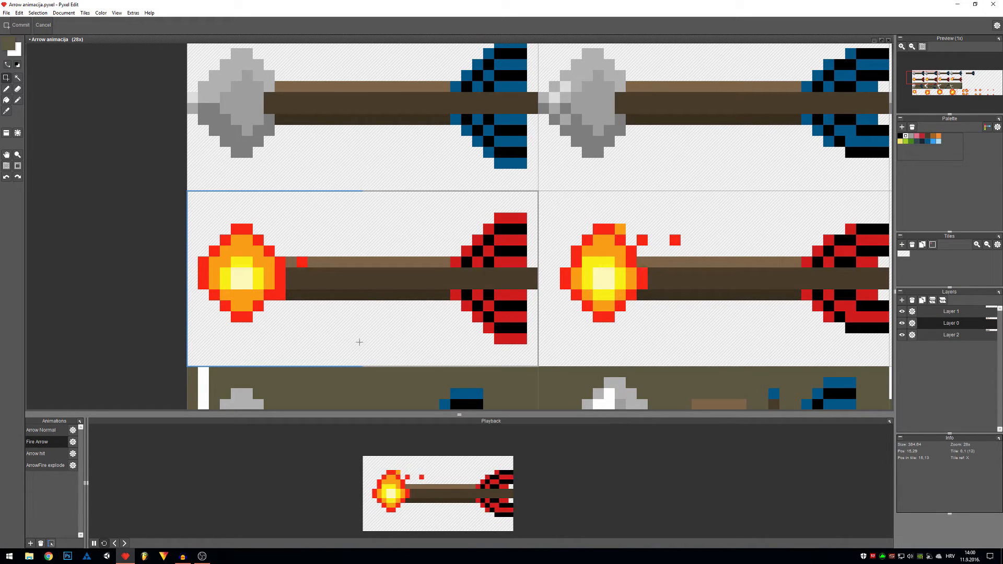
drag(322, 305, 474, 340)
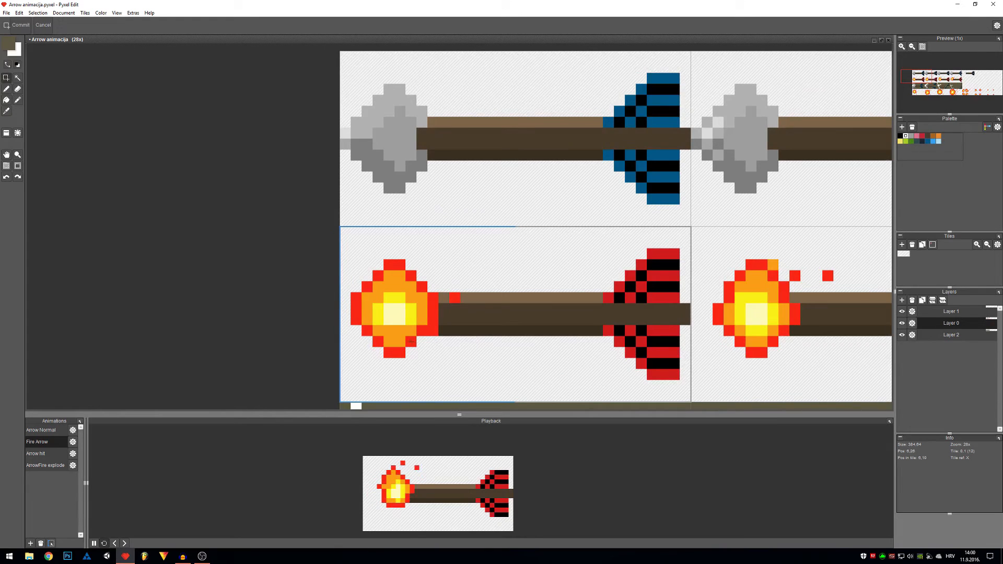
scroll(409, 337, up, 1)
scroll(402, 309, up, 1)
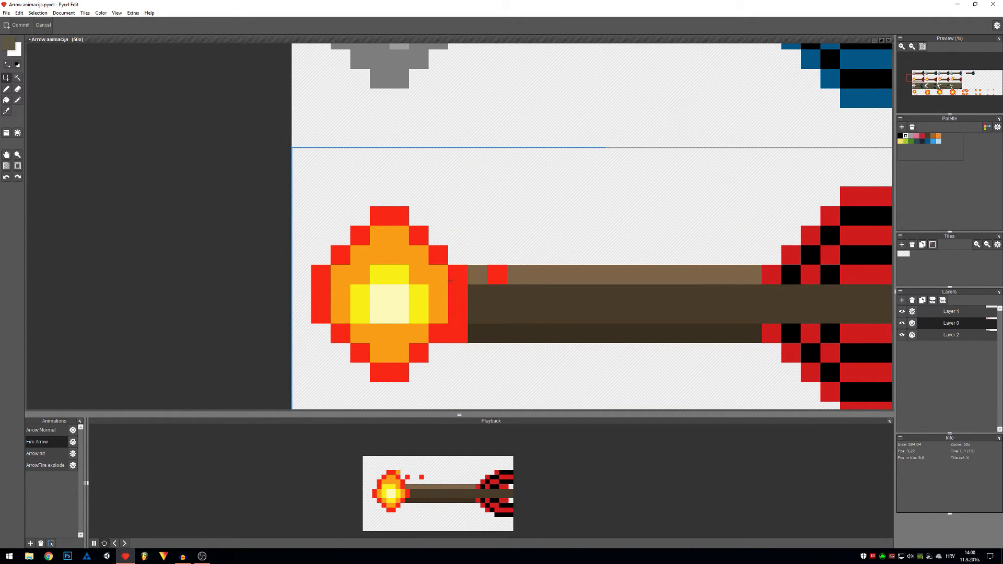
scroll(405, 268, up, 1)
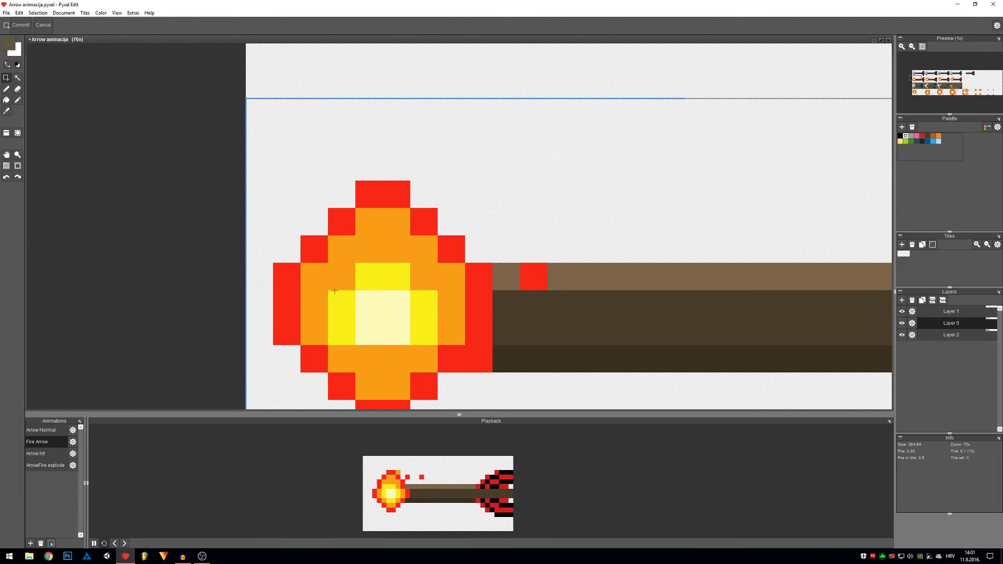
scroll(358, 297, down, 2)
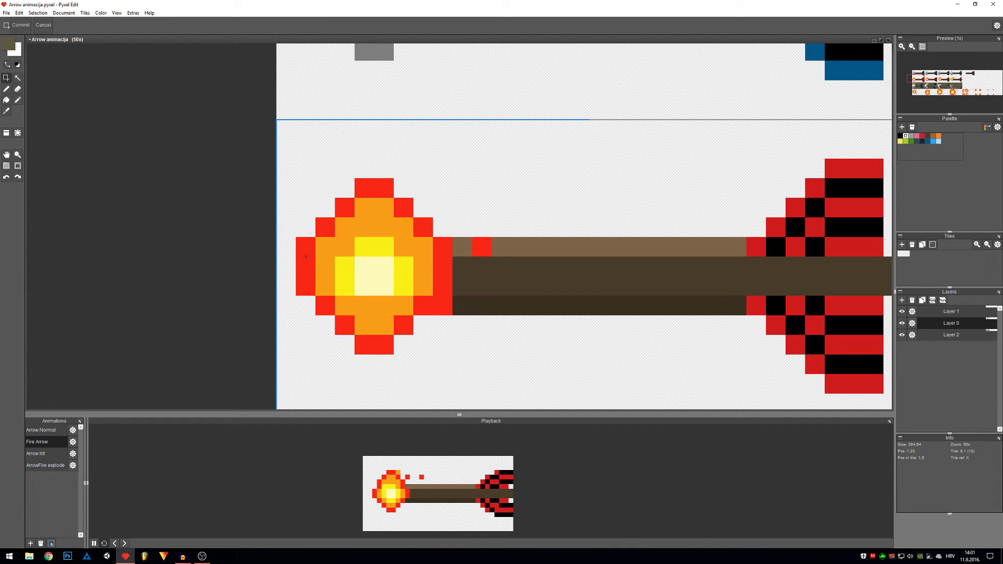
- Compare the flame and red fletching of the first two Fire Arrow frames with the normal arrow frames above them
scroll(404, 278, down, 2)
drag(596, 260, 545, 283)
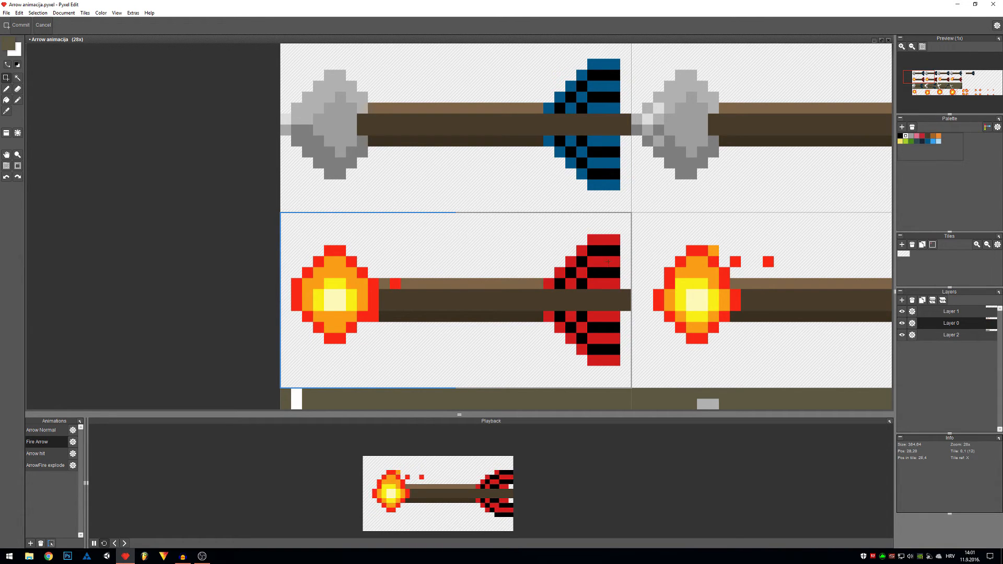
key(space)
drag(762, 291, 638, 297)
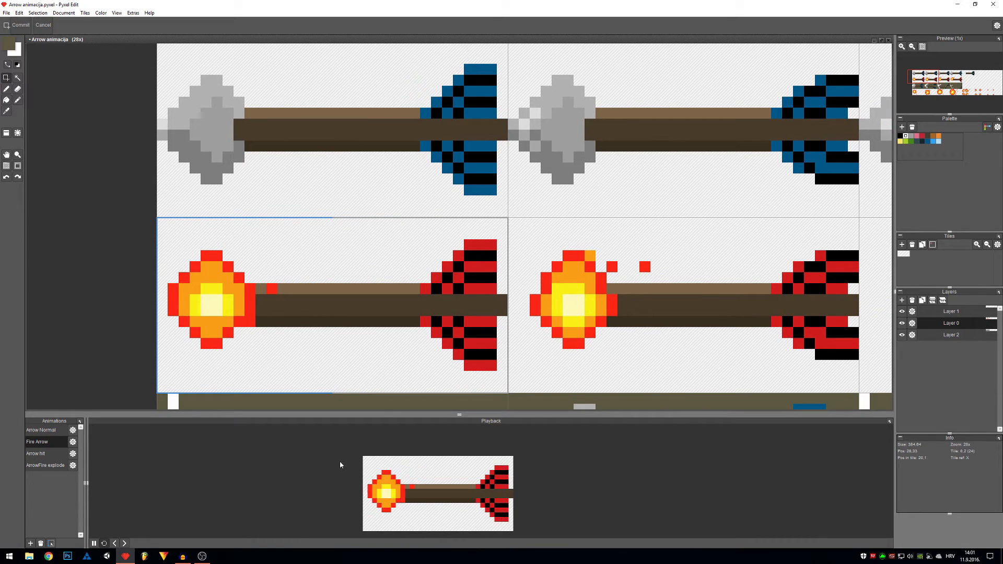
key(space)
drag(569, 327, 469, 312)
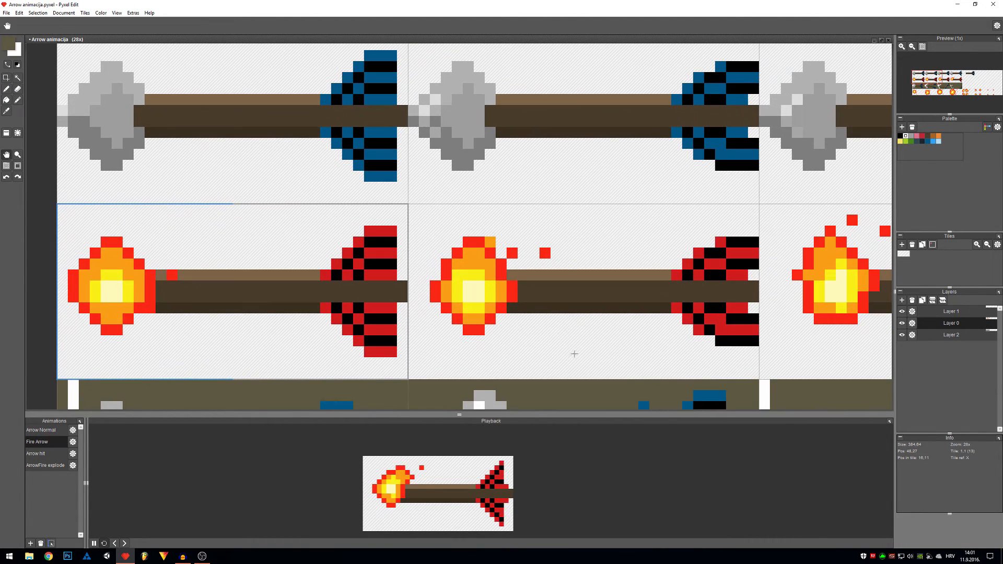
- Edit the Fire Arrow animation's frame duration and check its playback at a reduced scale
click(73, 442)
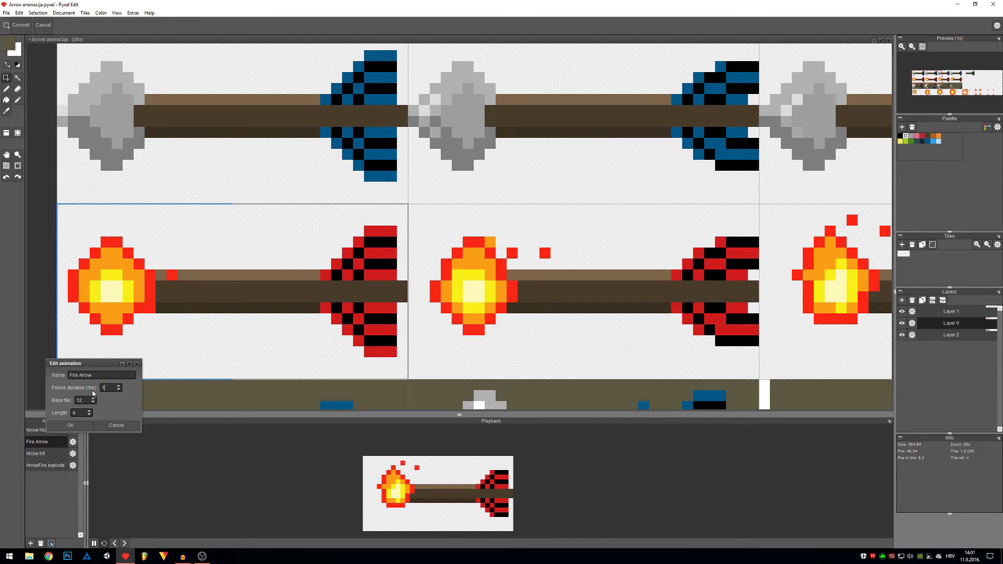
key(Return)
scroll(383, 476, down, 2)
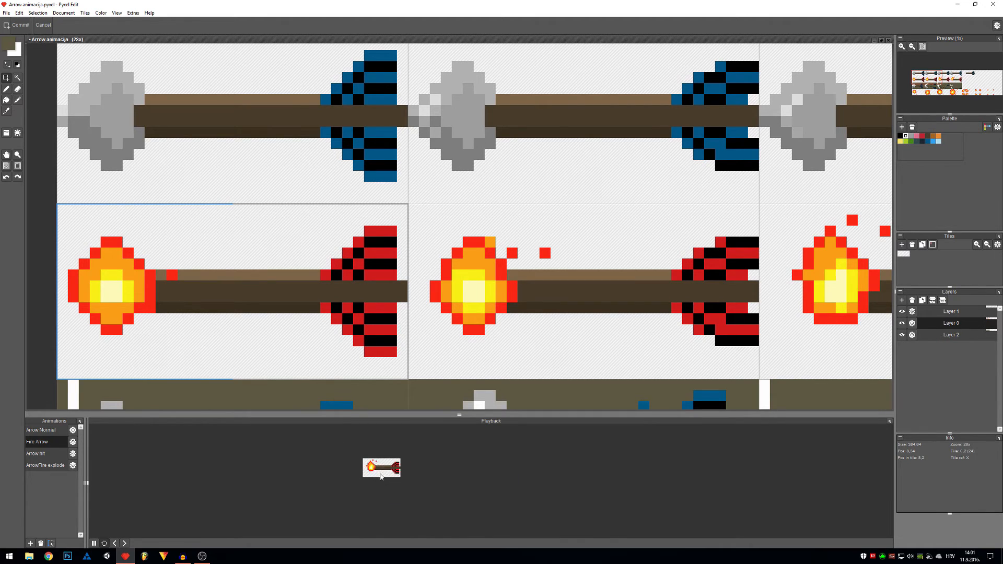
key(space)
drag(380, 474, 408, 499)
scroll(408, 499, down, 1)
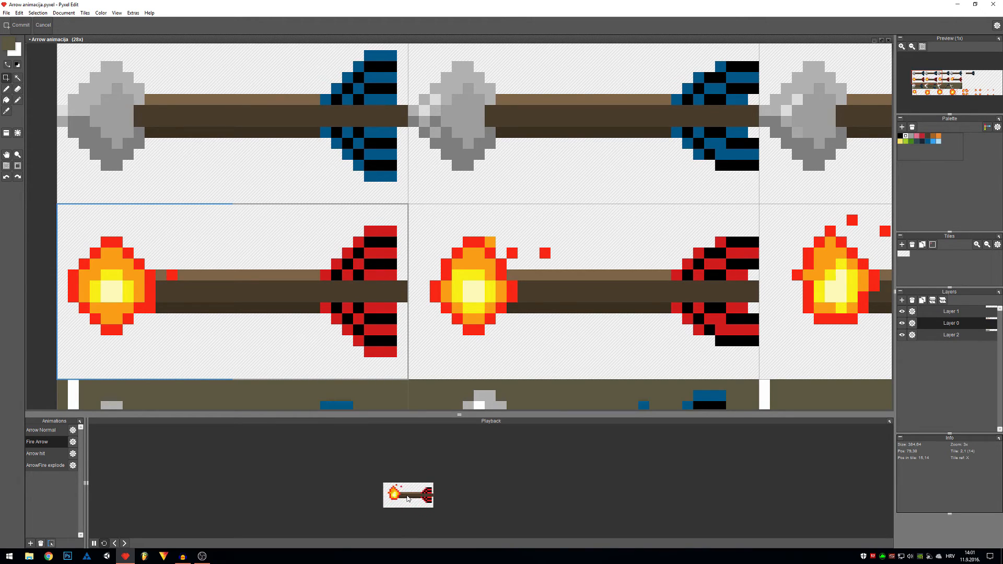
scroll(408, 499, up, 4)
scroll(411, 496, down, 4)
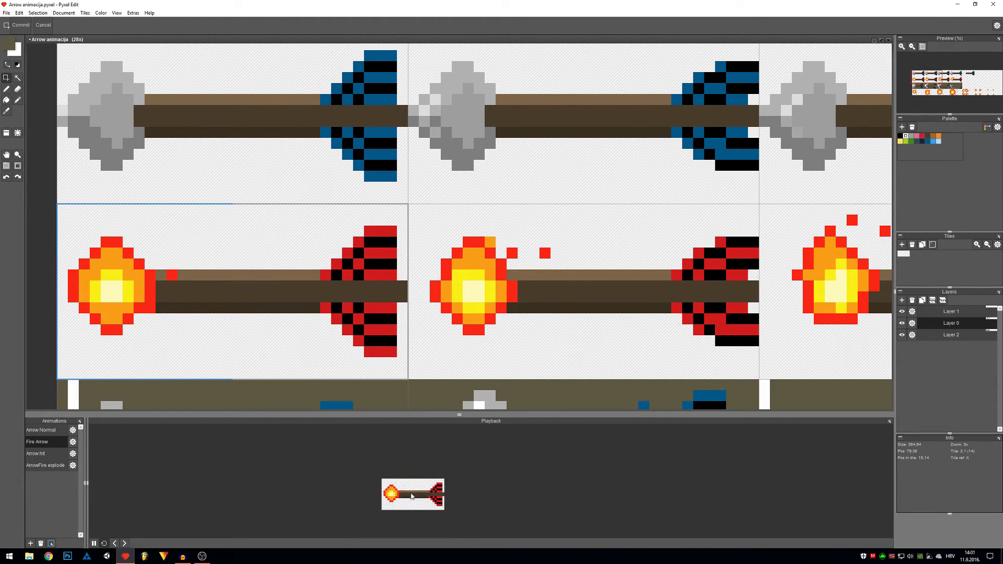
scroll(411, 496, down, 1)
- Compare how the flame shape and flying sparks change from frame to frame across the Fire Arrow row
scroll(561, 334, down, 4)
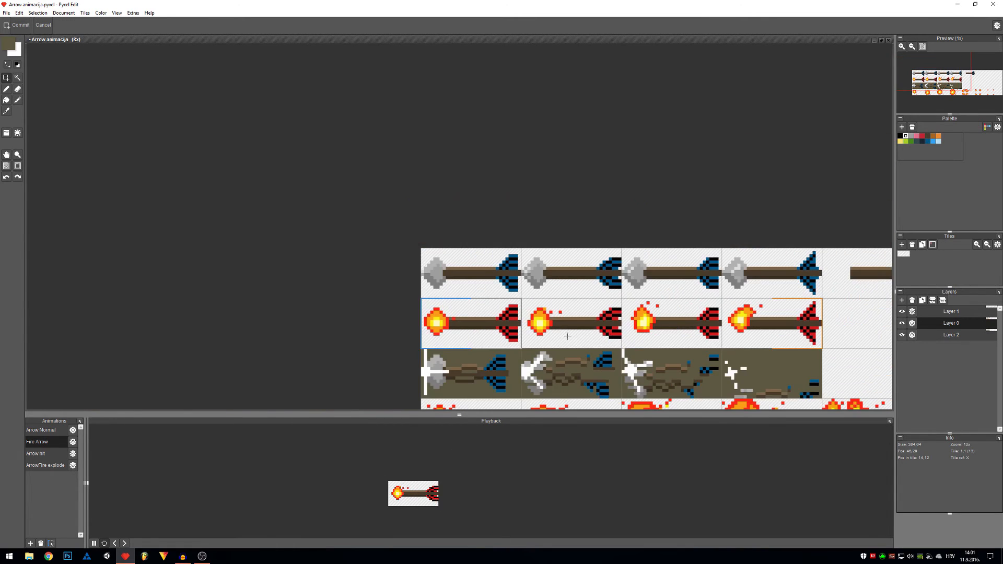
drag(673, 327, 609, 311)
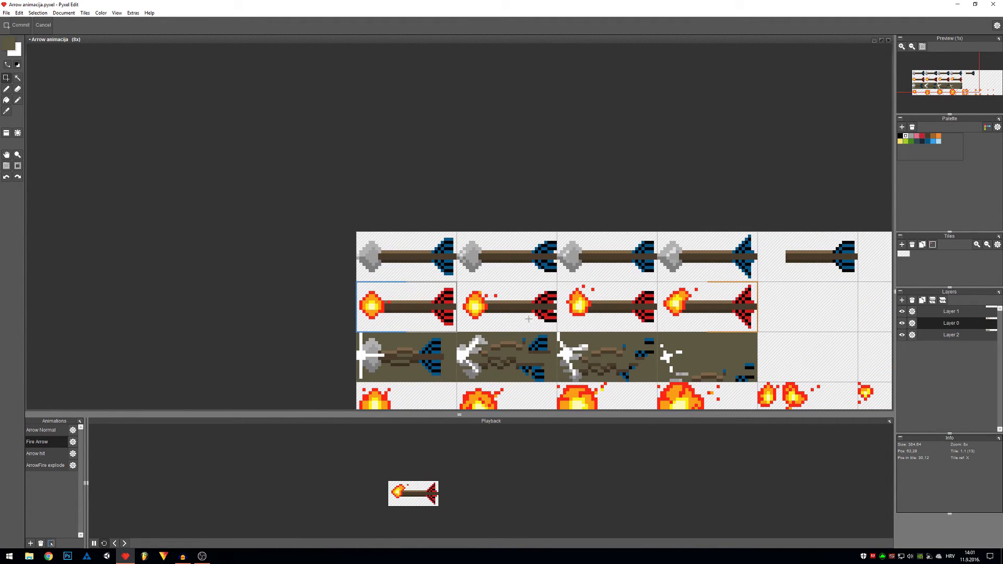
scroll(496, 313, up, 3)
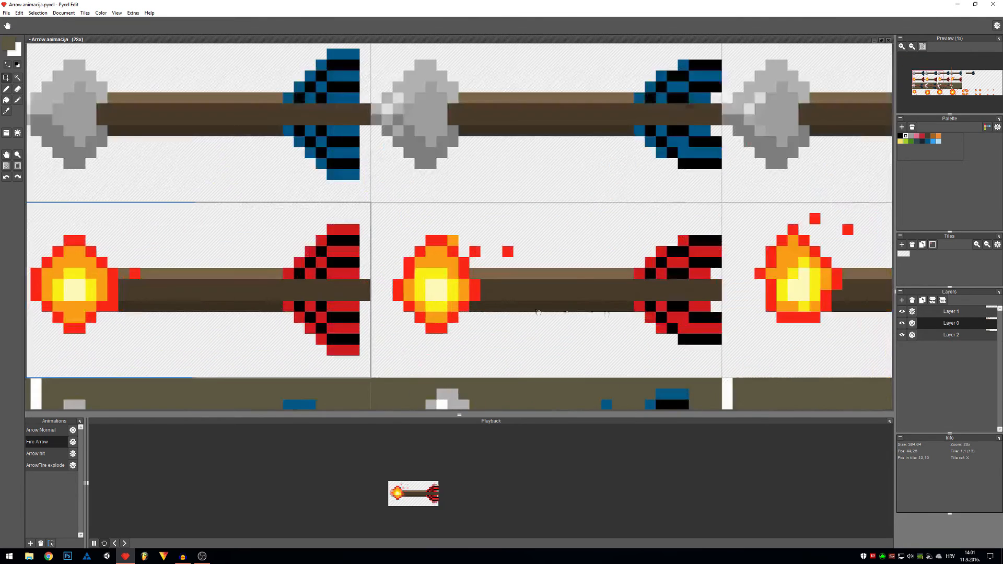
scroll(606, 313, down, 3)
drag(605, 313, 484, 306)
scroll(433, 303, up, 5)
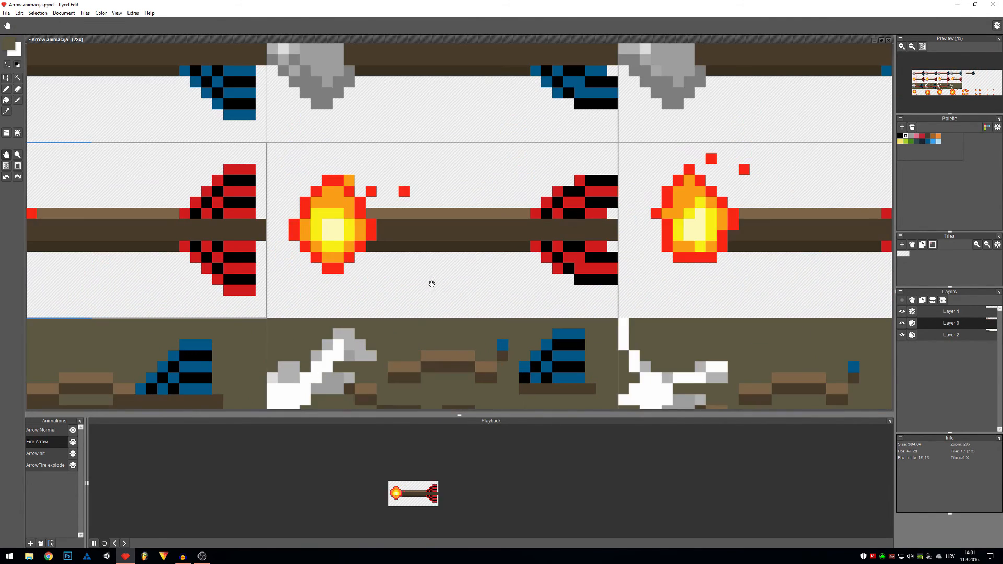
drag(432, 284, 595, 331)
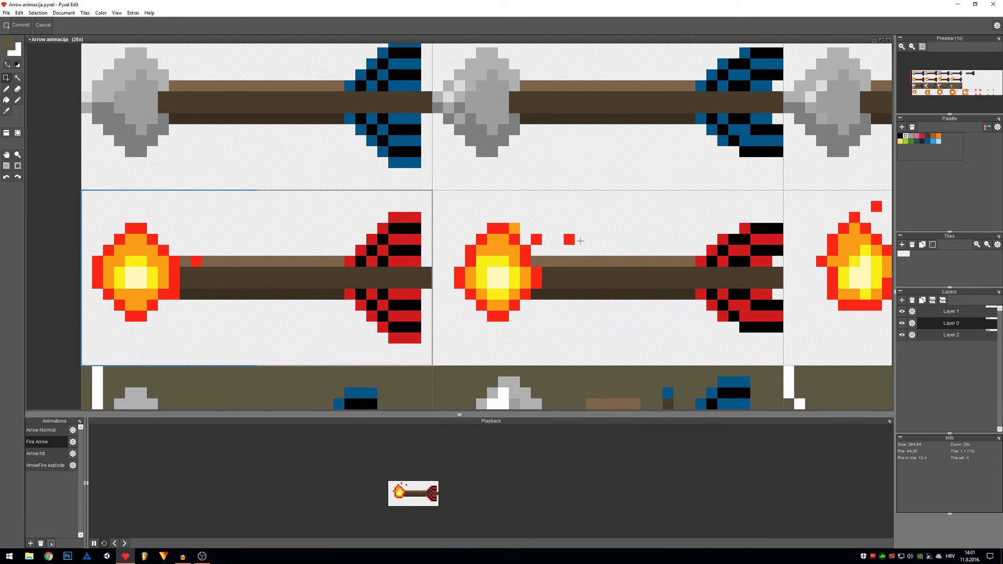
drag(526, 269, 405, 318)
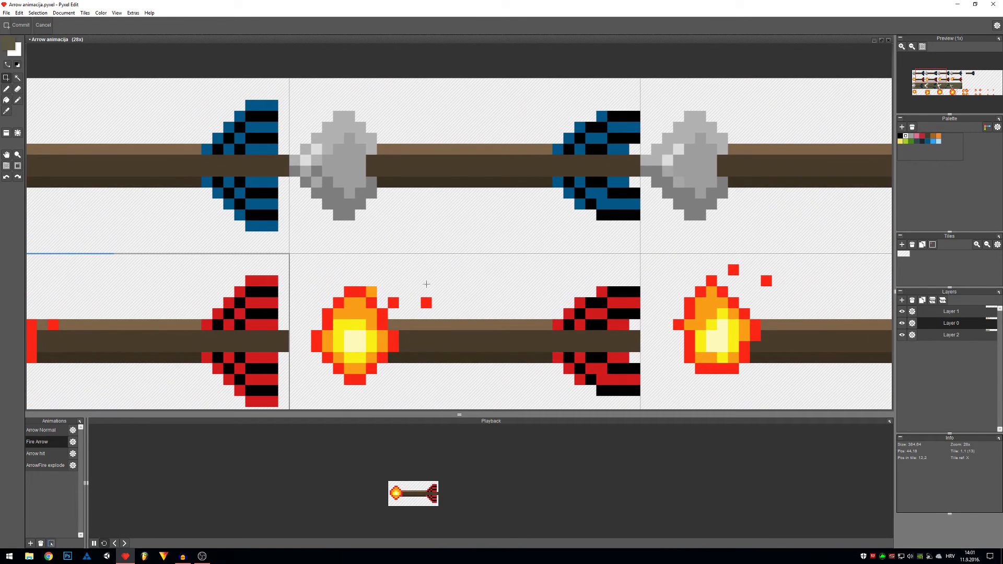
drag(344, 325, 441, 305)
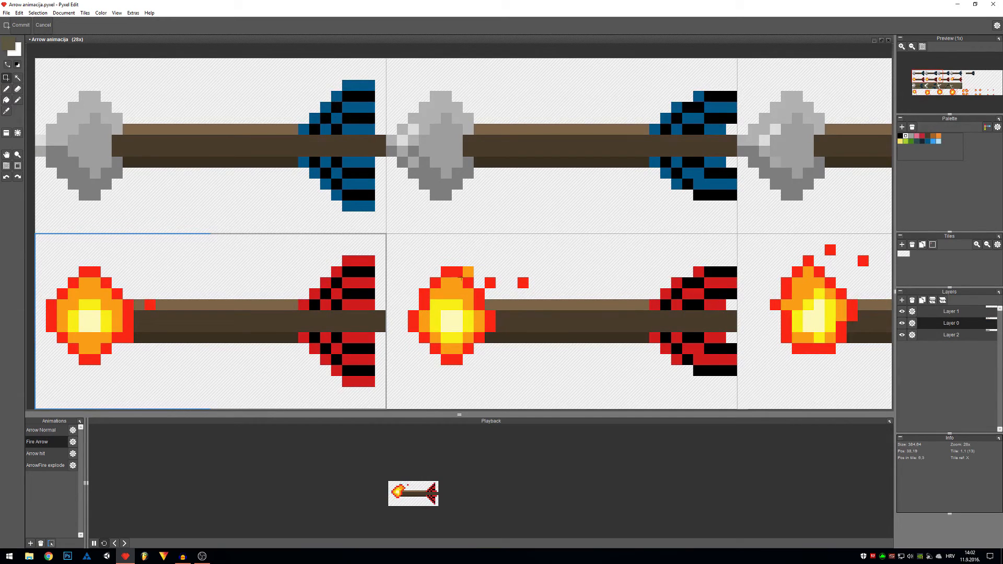
drag(722, 252, 525, 244)
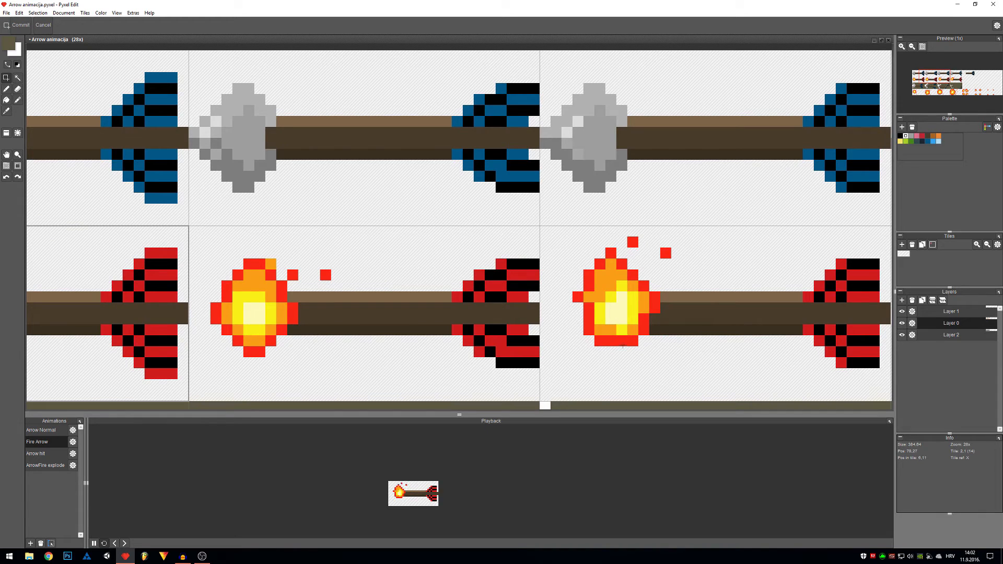
drag(712, 272, 544, 271)
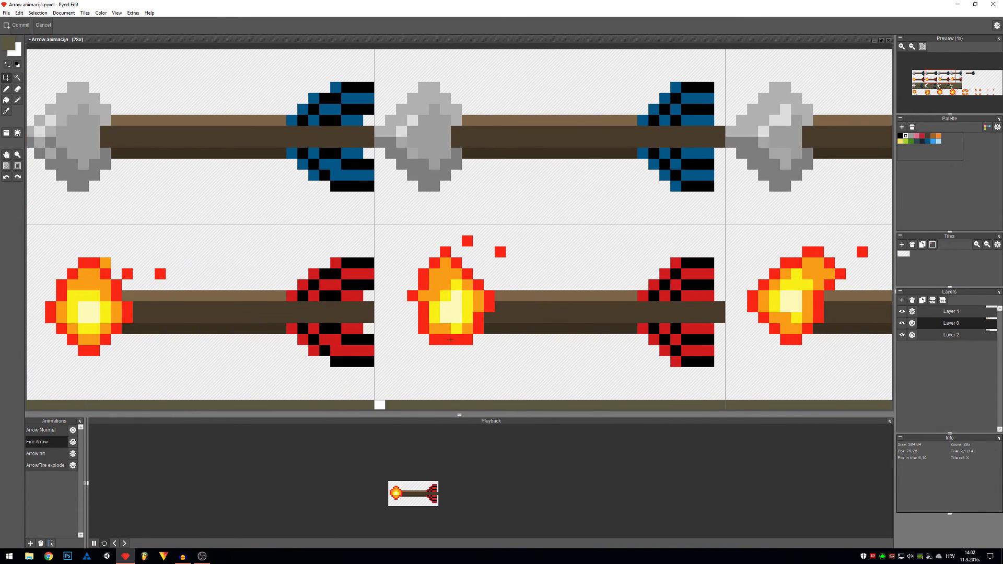
- Look over the explosion row below the Arrow hit frames and play the ArrowFire explode animation
drag(636, 289, 631, 288)
scroll(631, 289, down, 4)
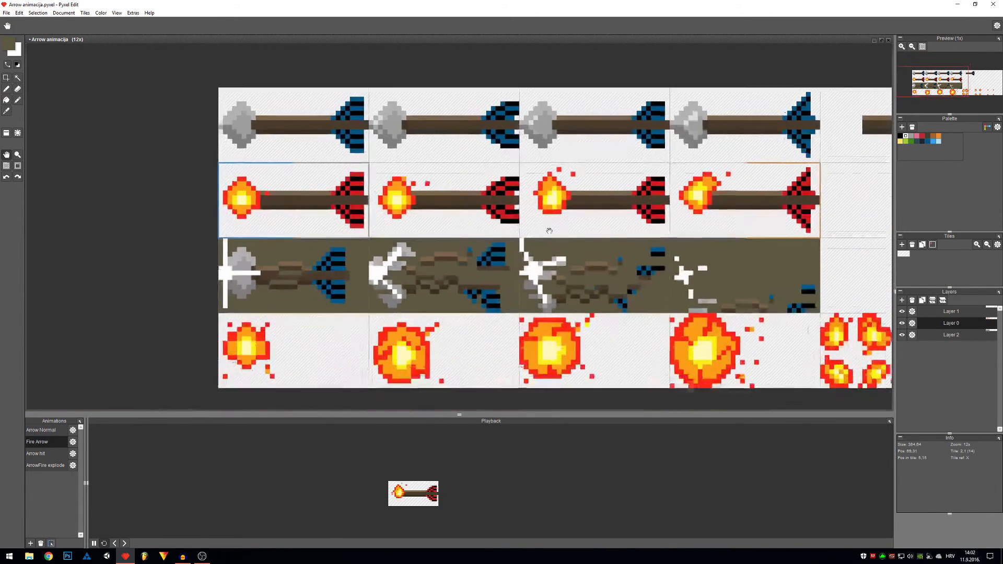
drag(549, 230, 539, 193)
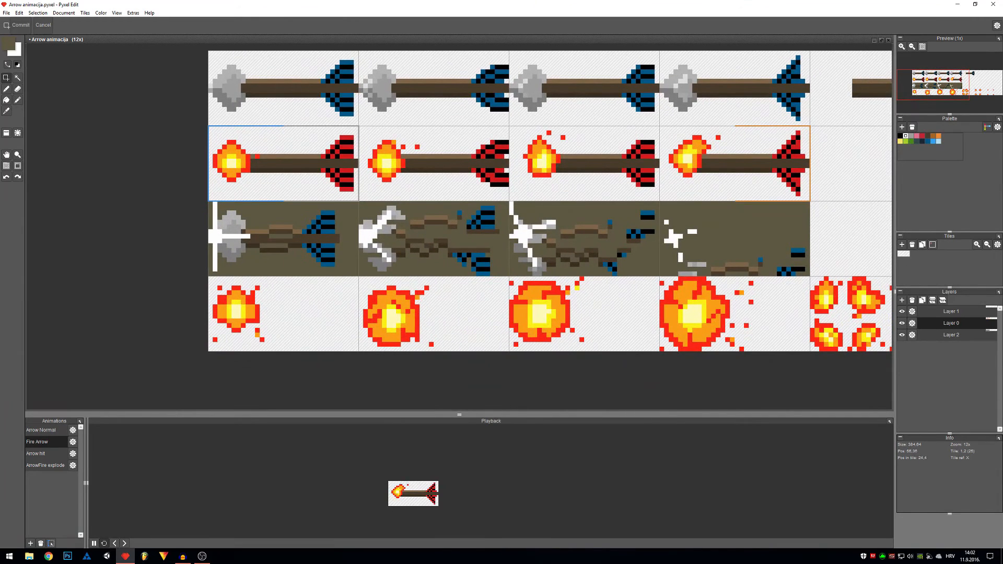
scroll(397, 261, up, 4)
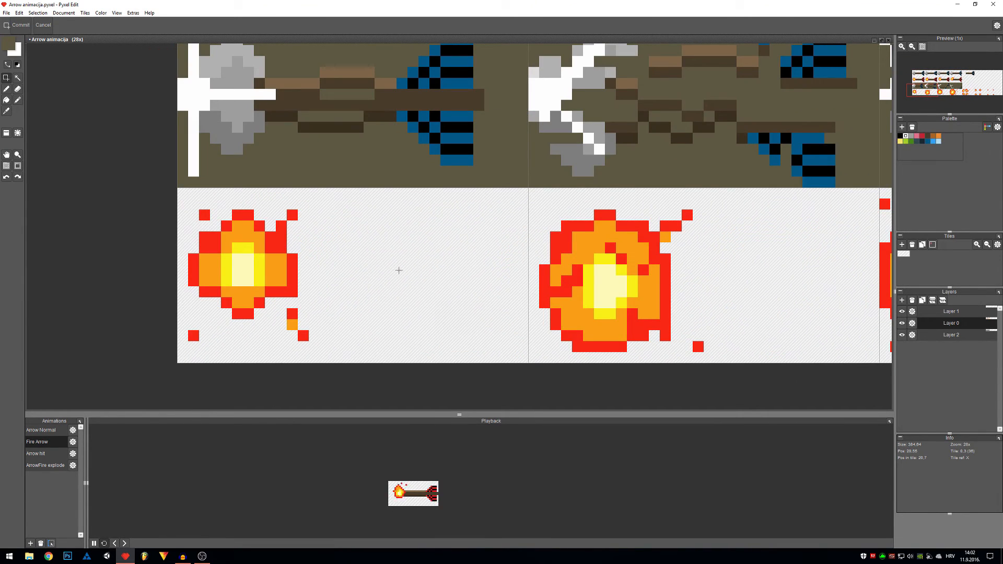
scroll(409, 281, down, 4)
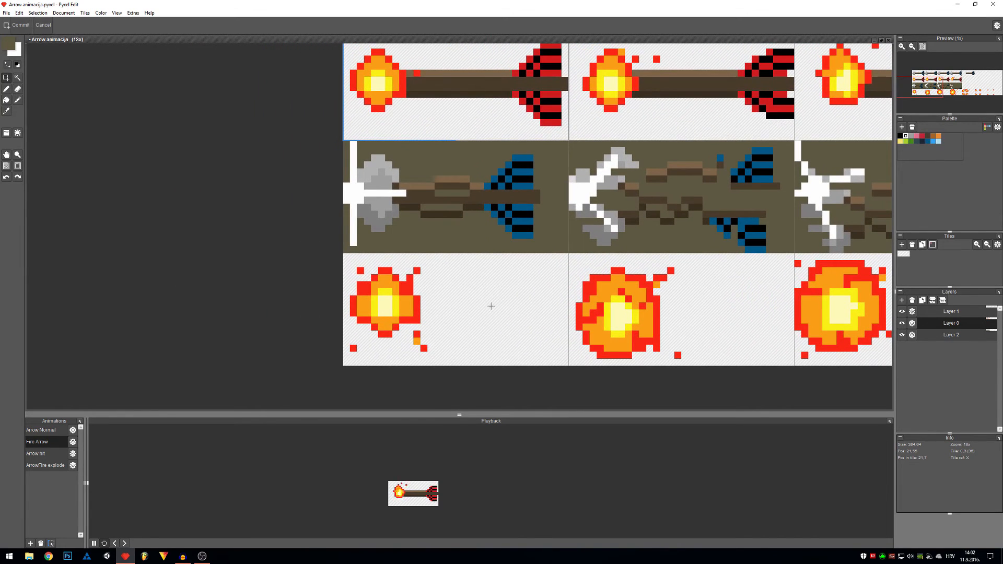
scroll(432, 302, up, 2)
click(46, 464)
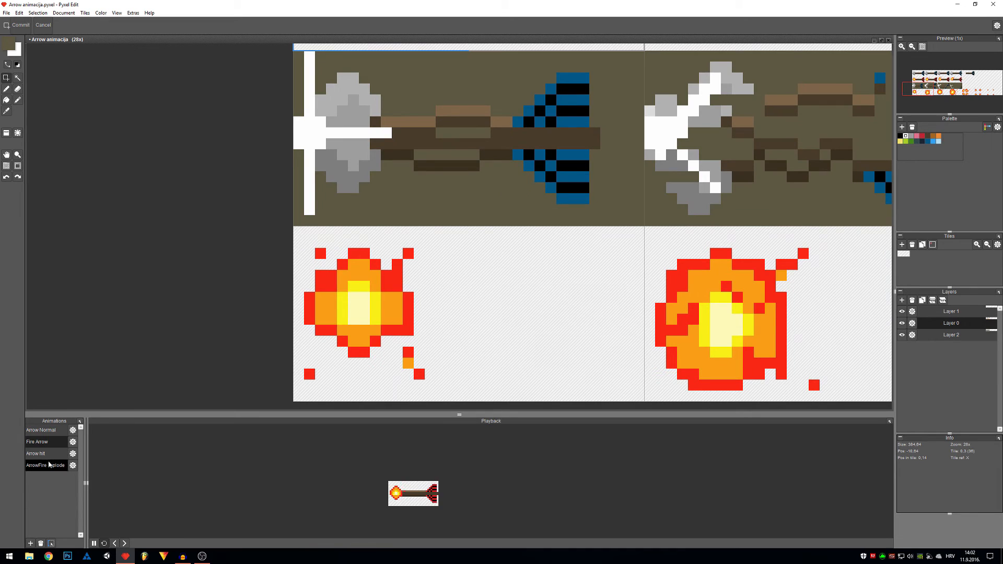
click(51, 441)
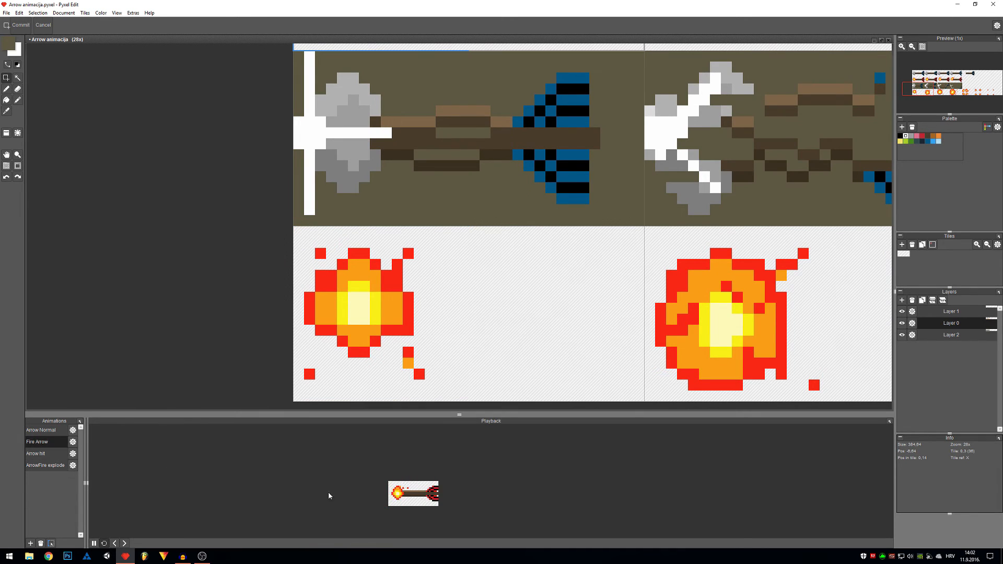
click(46, 465)
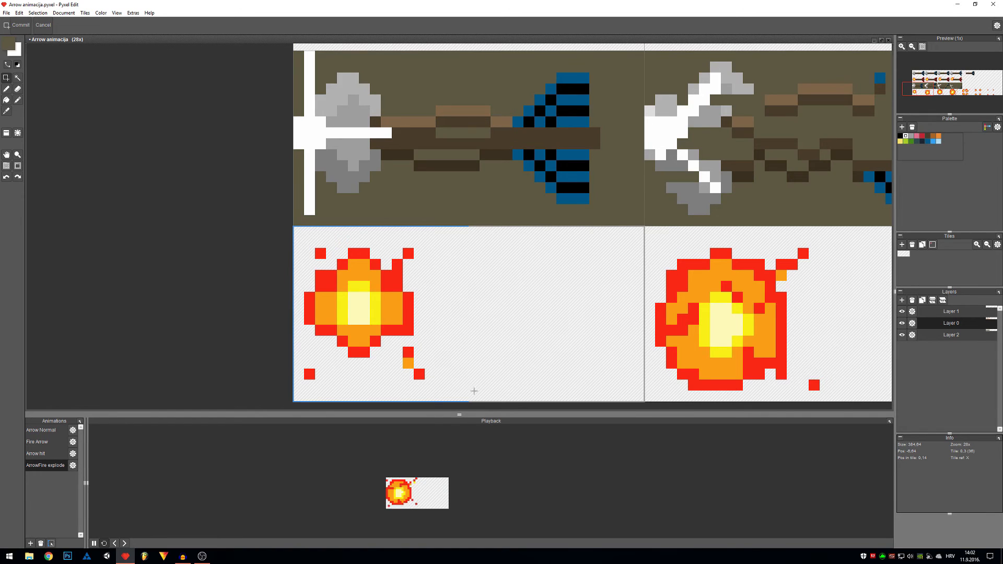
- Compare the flame of the first Fire Arrow frame with the first explosion frame and its scattered sparks up close
scroll(405, 341, up, 1)
scroll(405, 340, down, 1)
key(space)
drag(429, 77, 448, 303)
key(space)
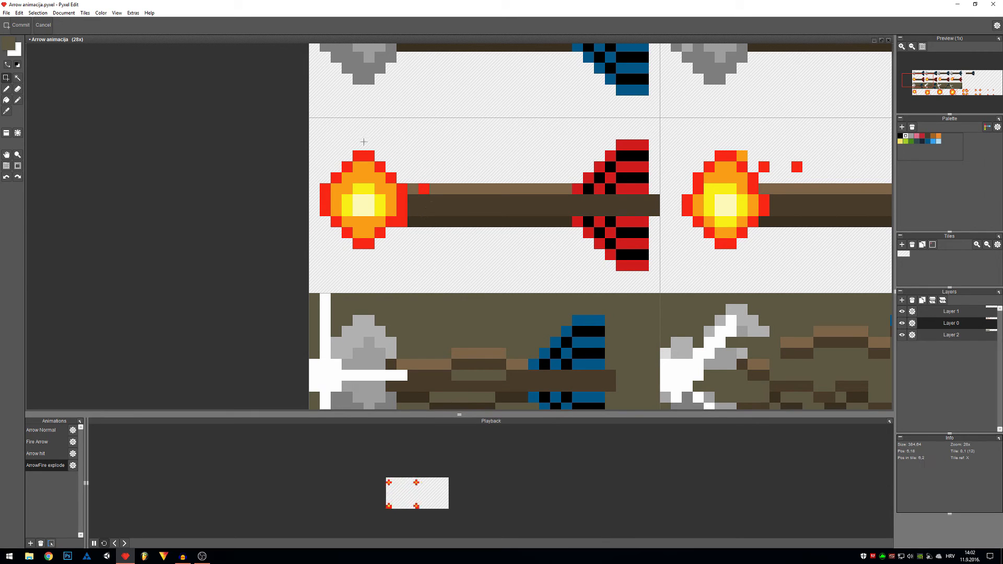
key(space)
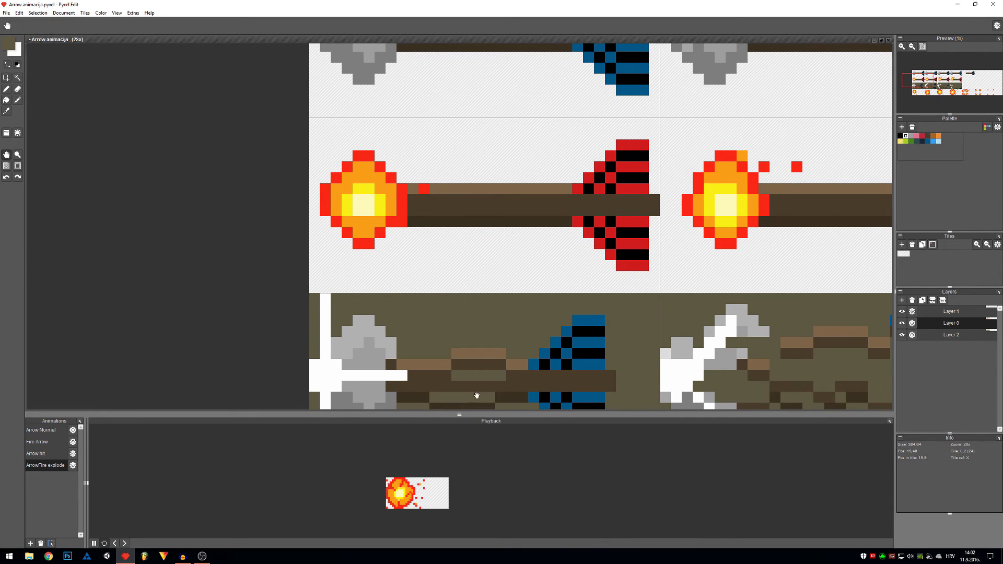
drag(477, 393, 529, 147)
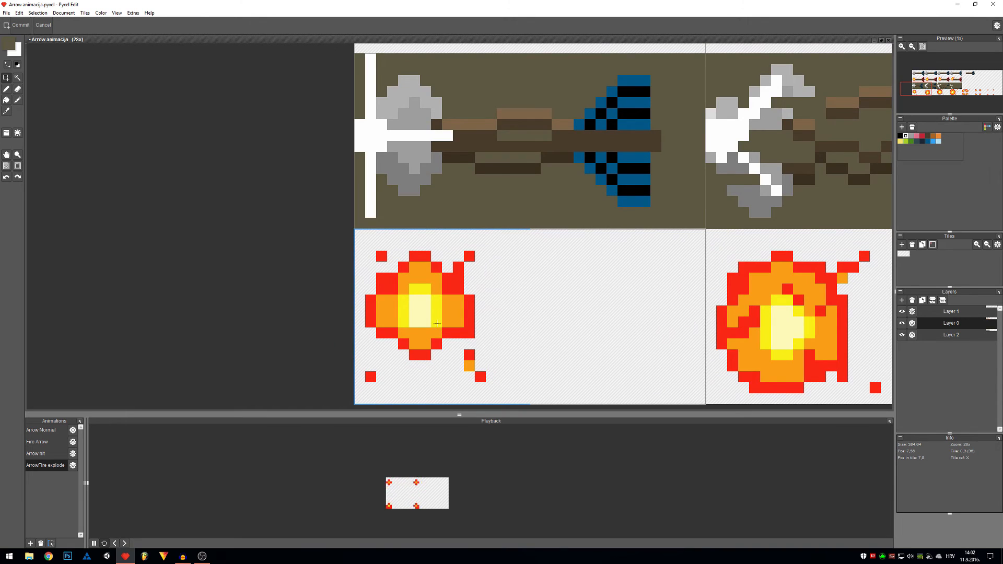
scroll(435, 324, up, 1)
key(space)
drag(454, 335, 445, 314)
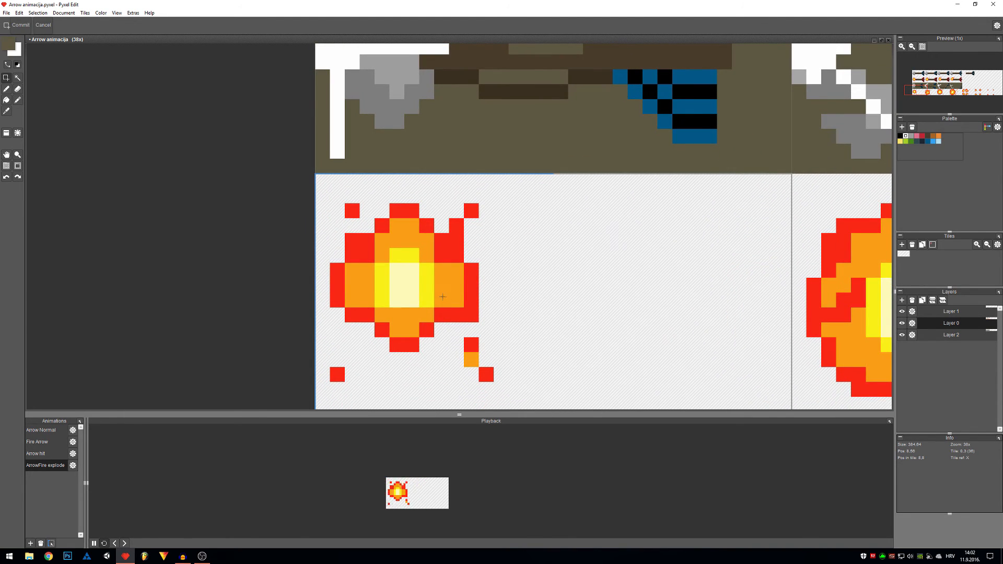
key(b)
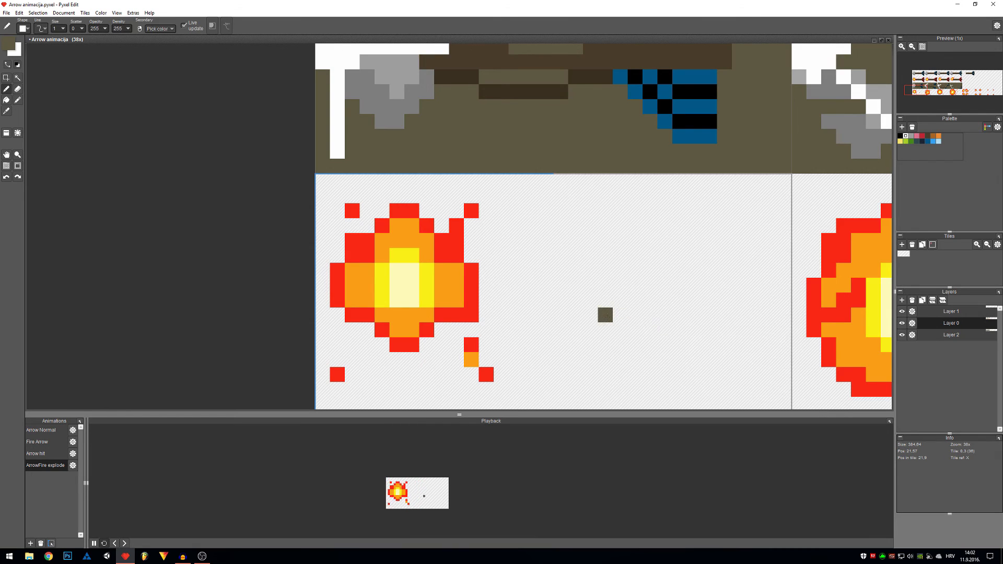
- Examine how the fireball grows over the first four explosion frames and splits into four smaller flames in the fifth
scroll(600, 313, down, 1)
drag(652, 321, 412, 293)
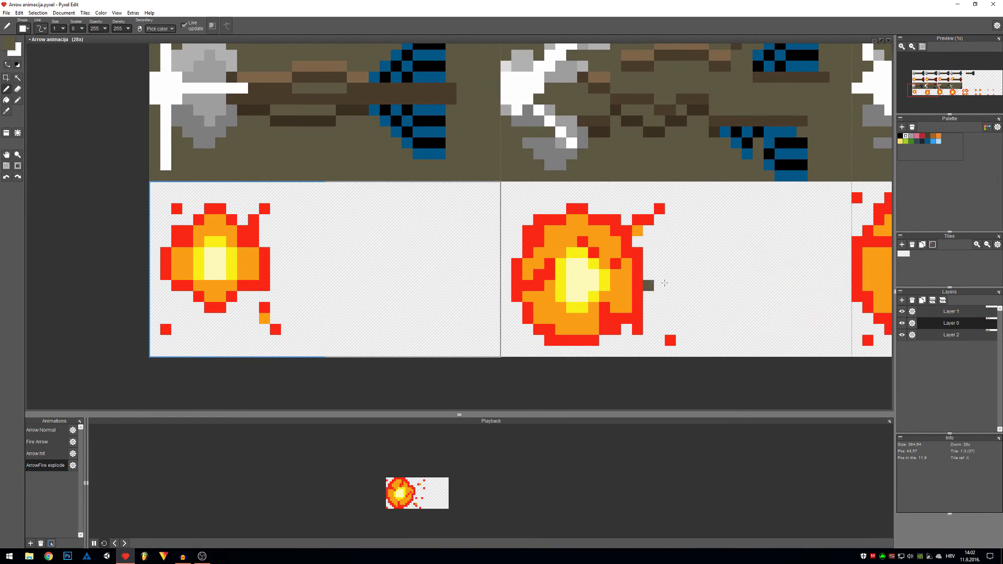
drag(692, 278, 357, 283)
drag(676, 276, 231, 279)
mouse_move(606, 273)
mouse_down()
mouse_move(469, 284)
mouse_move(561, 285)
mouse_up()
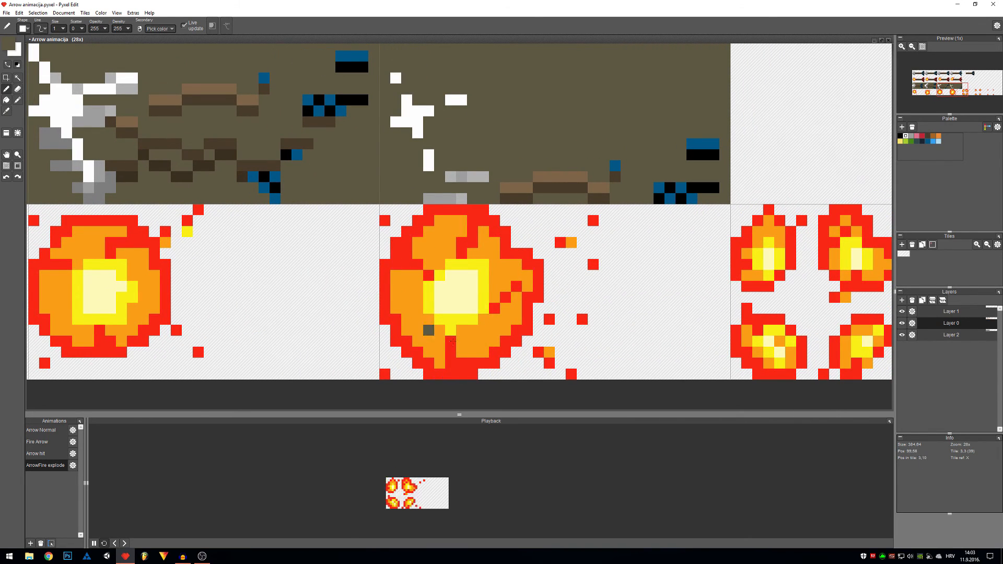
mouse_move(614, 297)
mouse_down()
mouse_move(600, 303)
mouse_move(555, 282)
mouse_move(299, 273)
mouse_up()
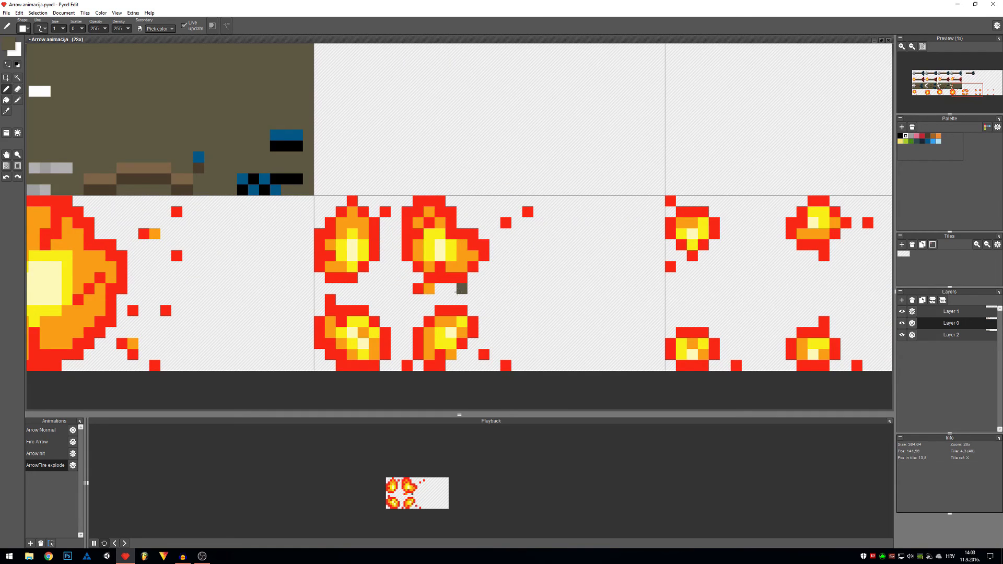
mouse_move(600, 269)
mouse_down()
mouse_move(496, 264)
mouse_move(627, 272)
mouse_up()
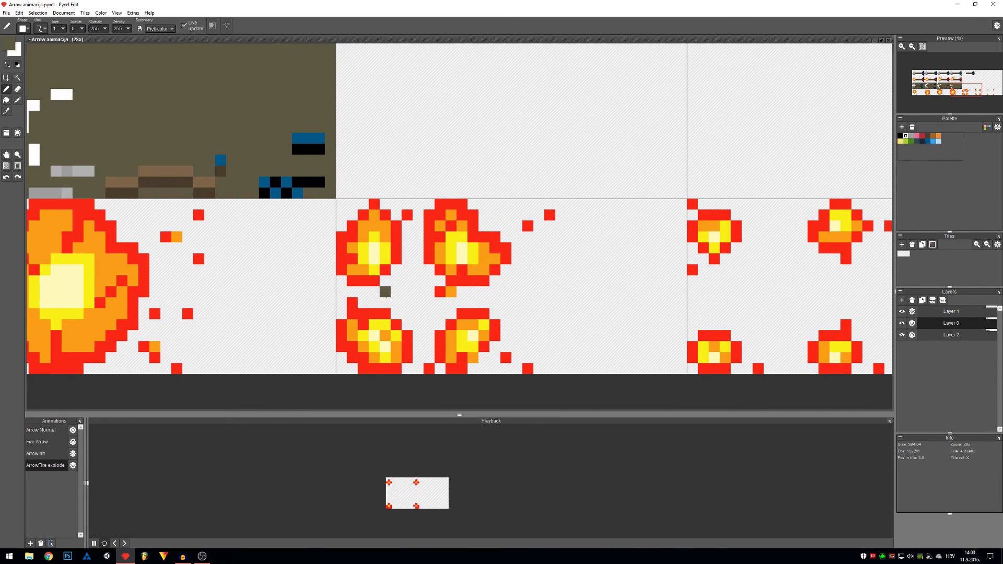
- Compare how the four separate flames shrink across the last three frames of the explosion row
scroll(381, 307, down, 4)
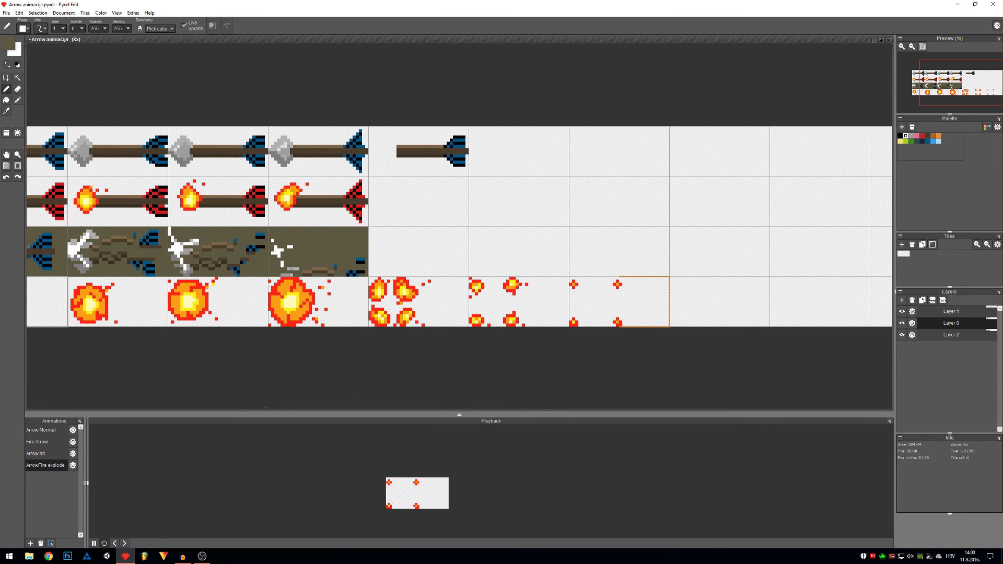
scroll(404, 320, up, 3)
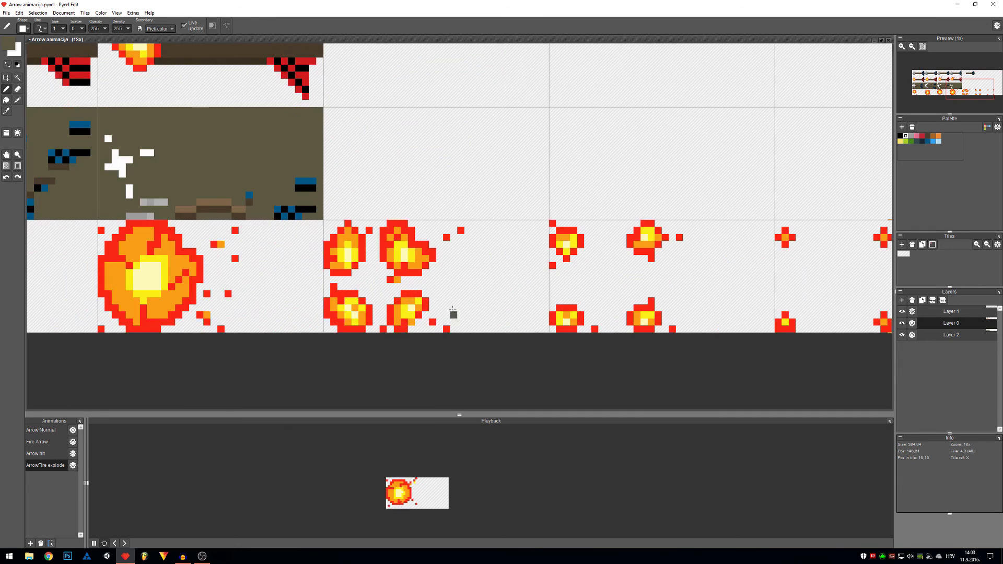
scroll(432, 278, down, 1)
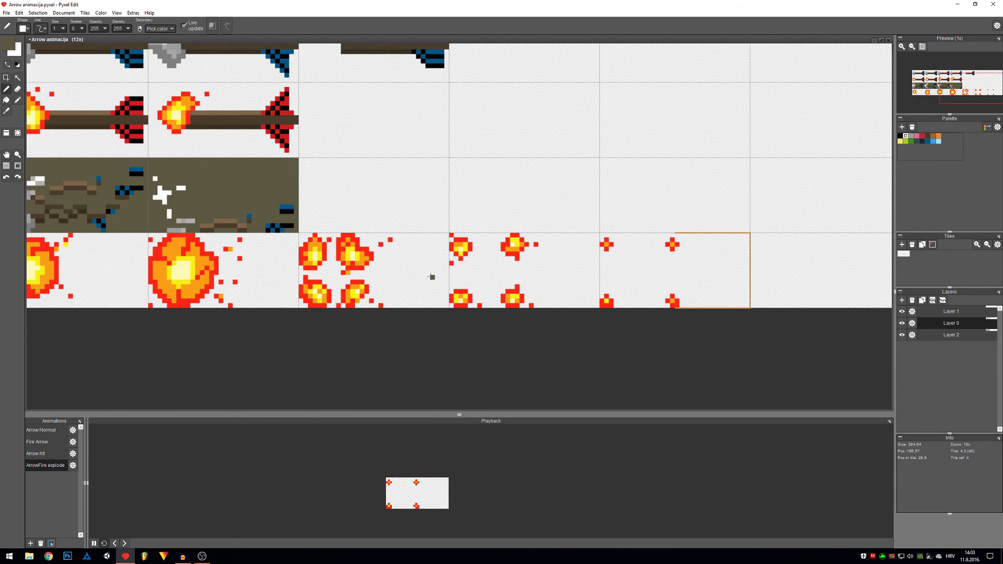
scroll(329, 272, up, 1)
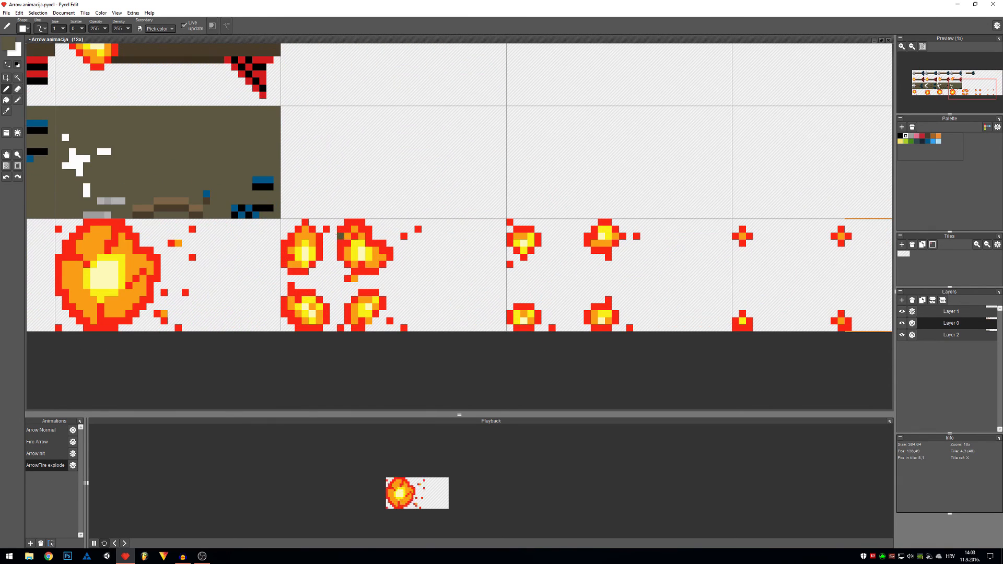
drag(549, 284, 403, 287)
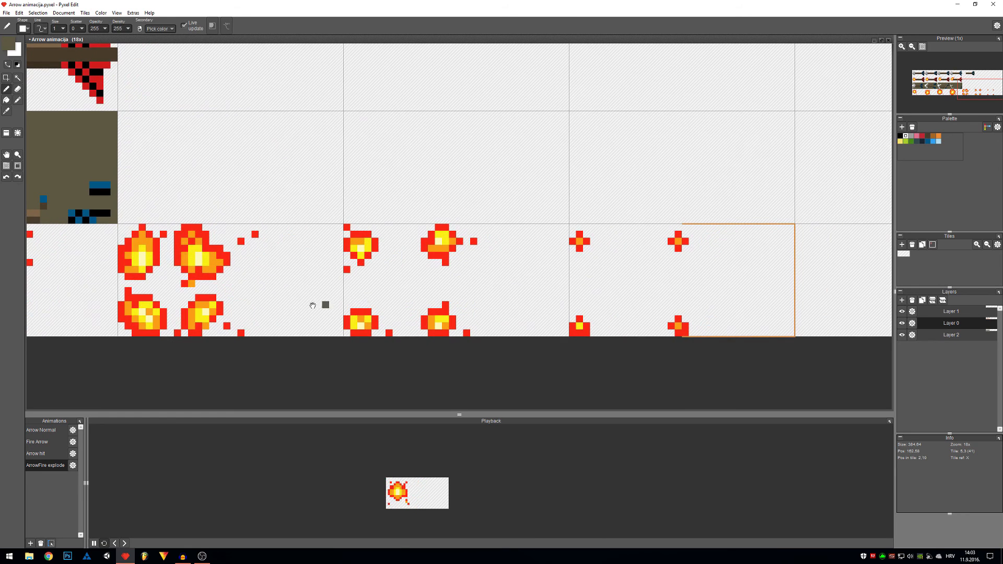
drag(307, 305, 359, 325)
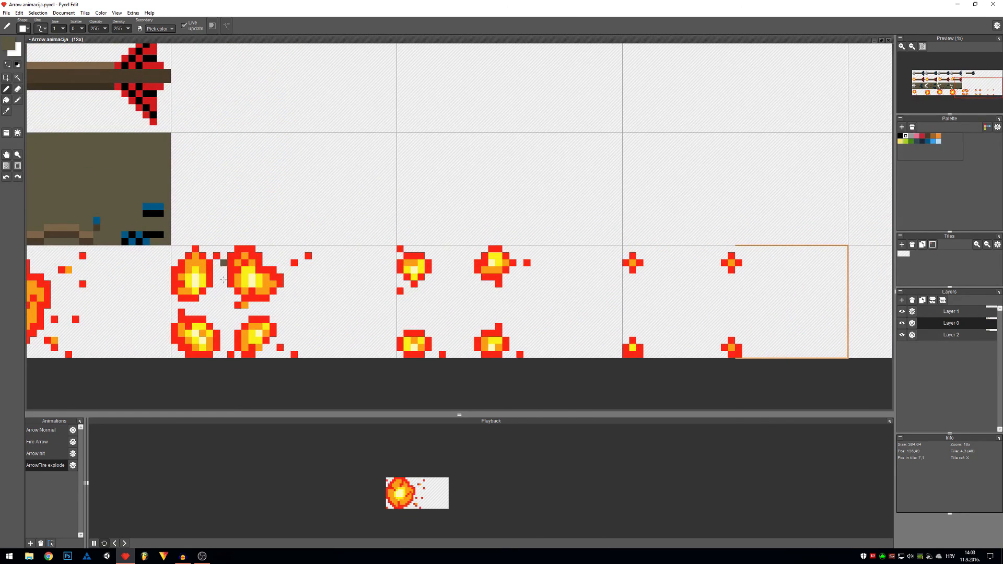
drag(527, 275, 342, 268)
drag(291, 295, 628, 266)
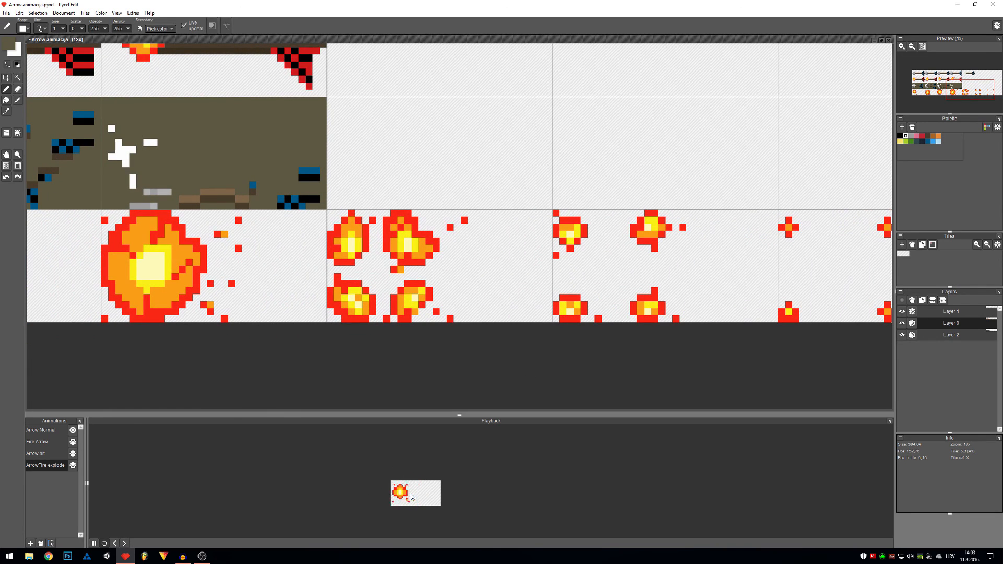
- Set the ArrowFire explode animation's frame duration to 75 ms
click(73, 466)
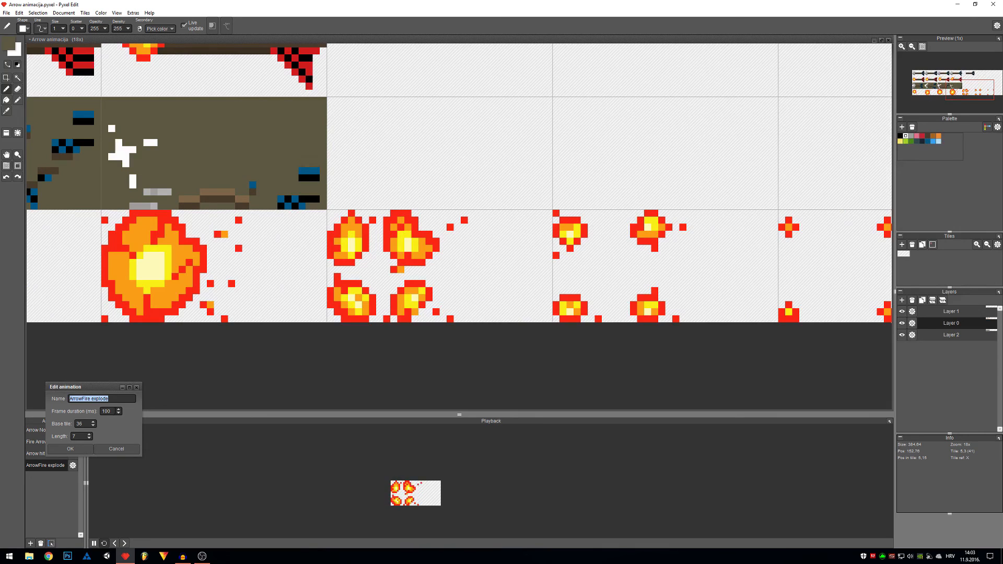
double_click(102, 412)
text(7)
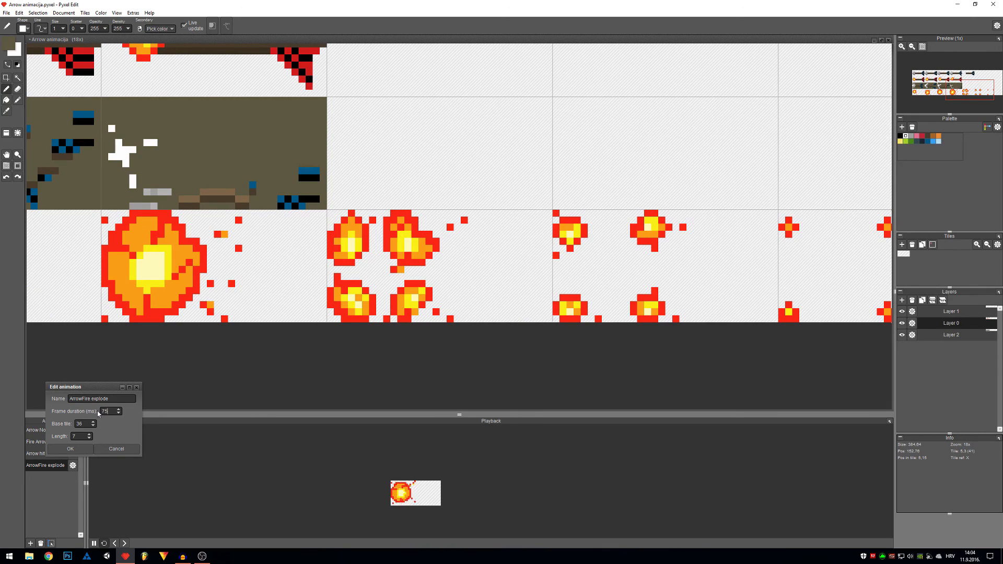
text(5)
click(70, 449)
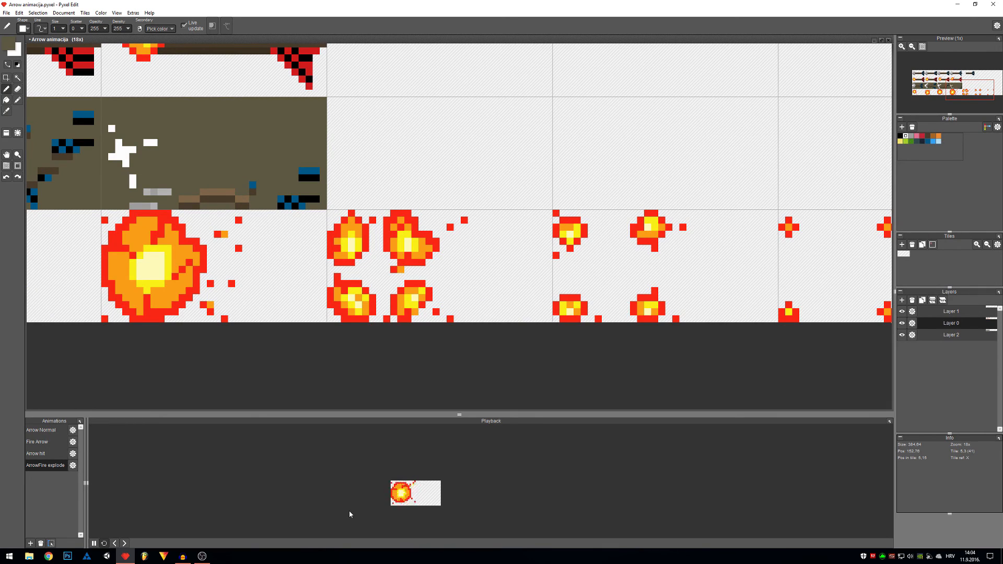
- Play the Arrow Normal, Fire Arrow, ArrowFire explode and Arrow hit animations in turn to compare them
click(44, 429)
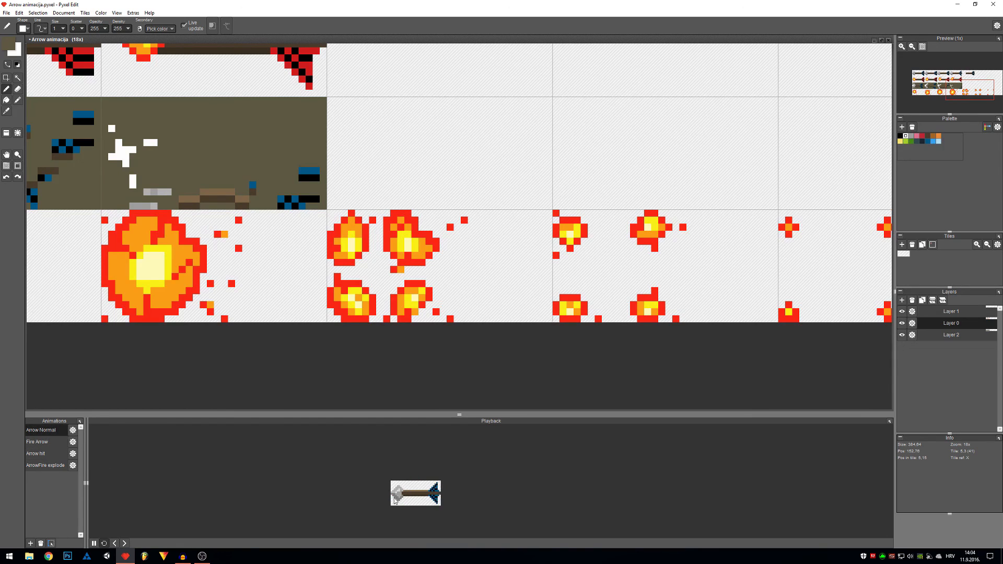
click(36, 441)
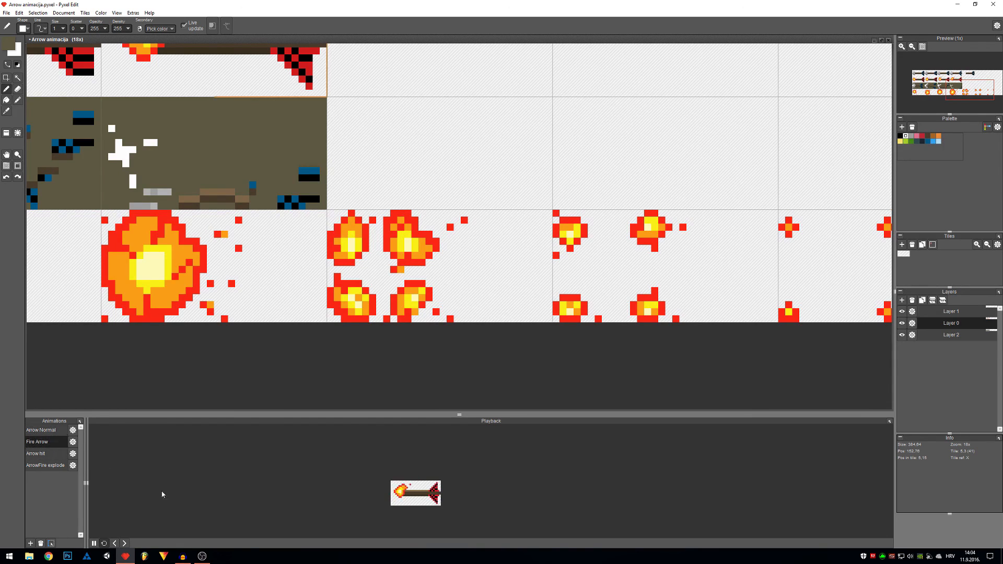
click(56, 466)
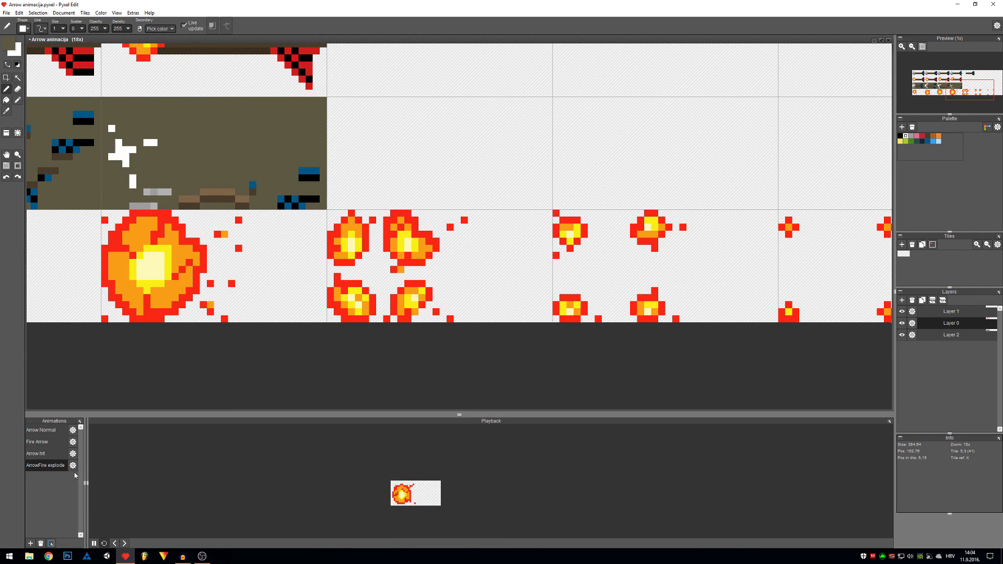
click(45, 430)
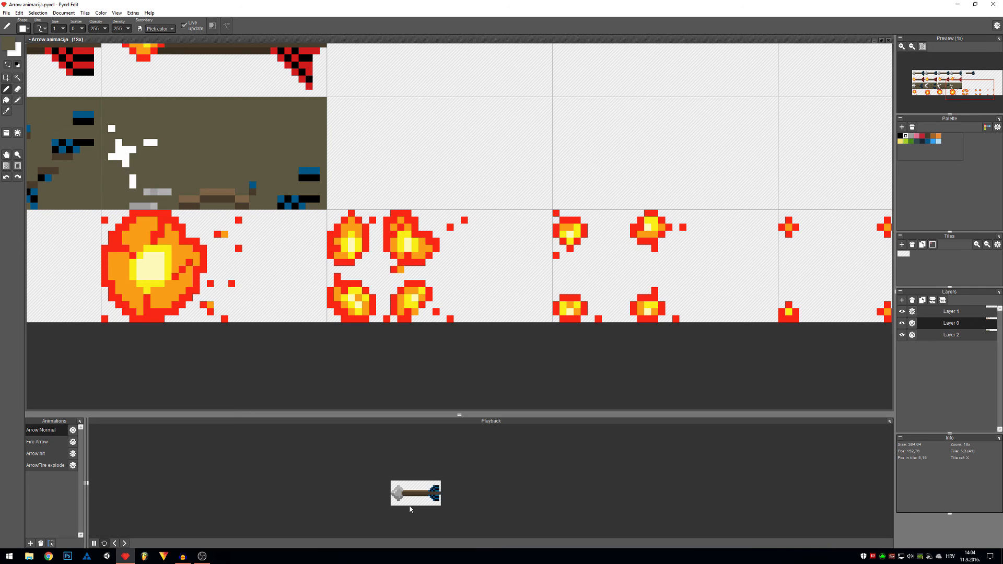
click(46, 454)
scroll(182, 405, down, 5)
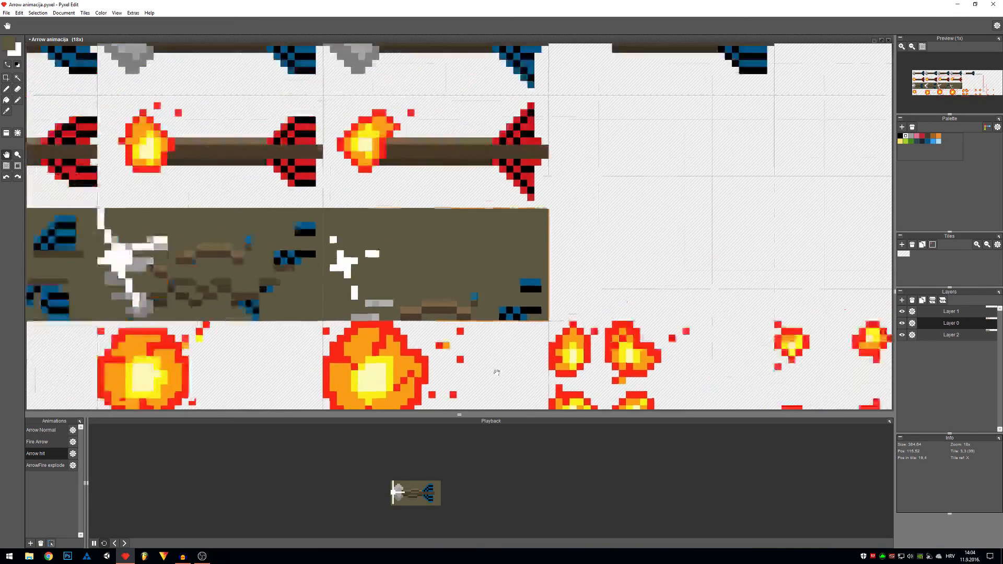
key(alt)
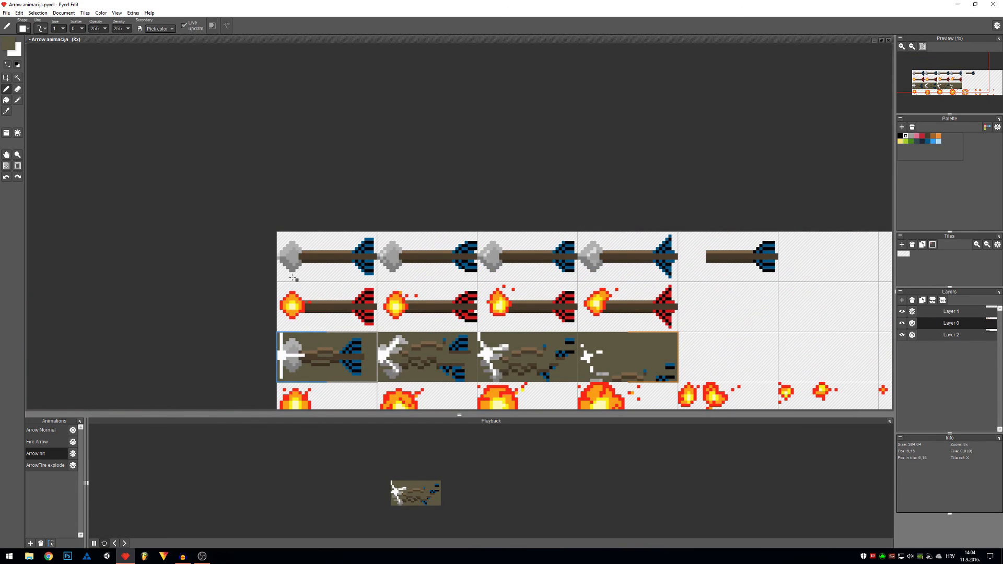
click(307, 274)
click(412, 274)
click(517, 274)
click(642, 273)
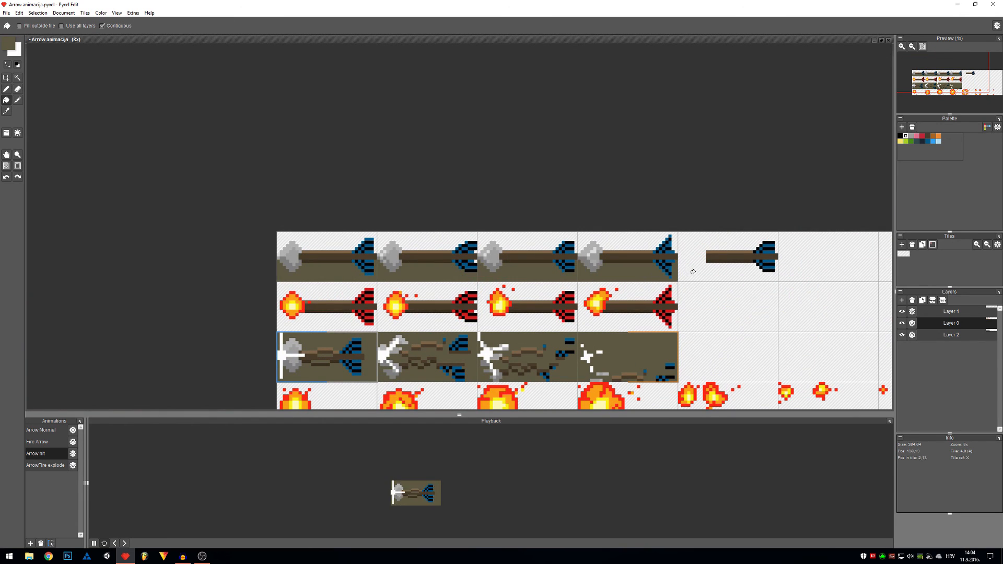
key(ctrl+z)
key(ctrl+z)
key(ctrl+z)
key(ctrl+z)
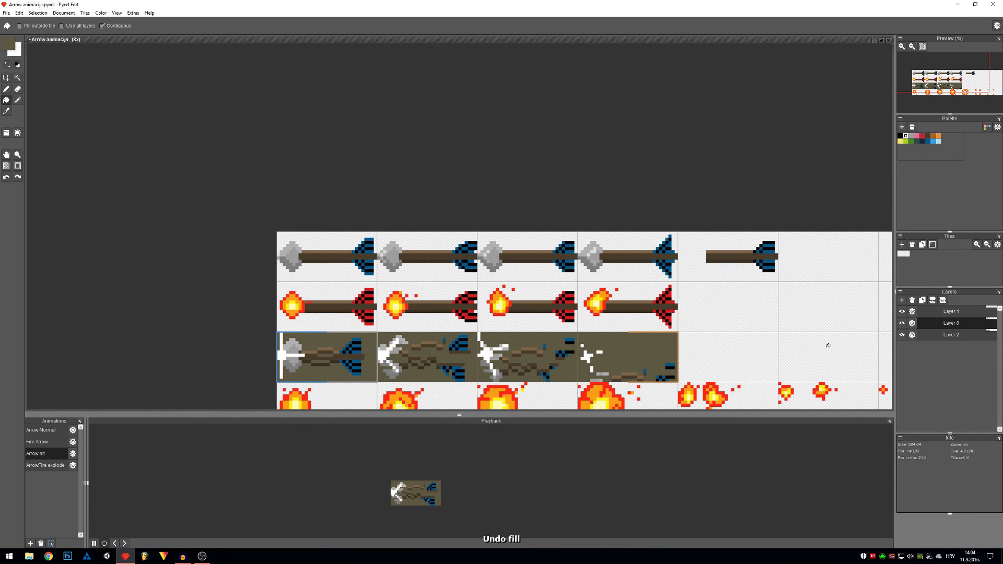
- On Layer 2, fill the backgrounds of the five normal arrow tiles in the top row with the current olive colour
click(953, 339)
click(731, 272)
click(626, 272)
click(528, 271)
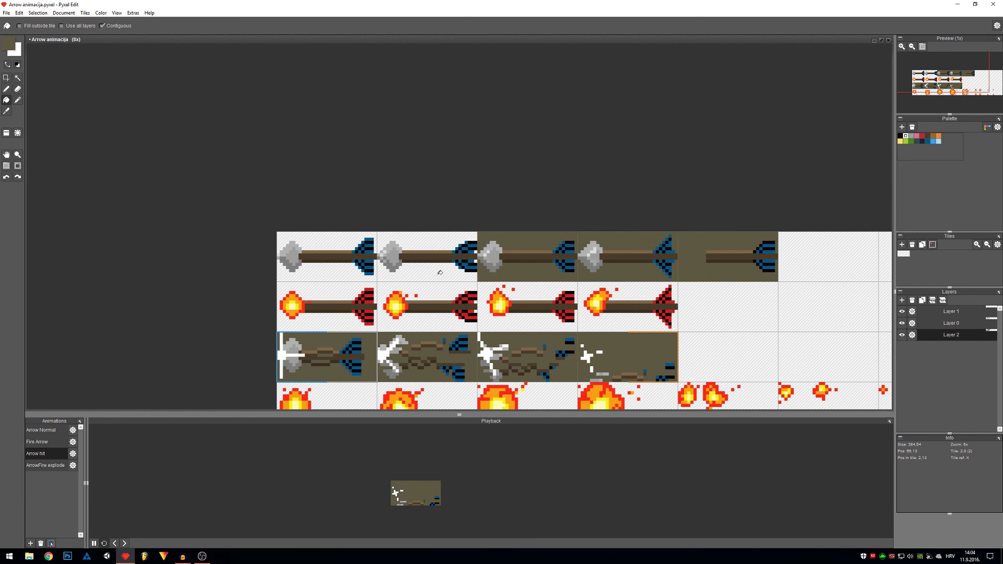
click(429, 272)
click(345, 270)
- Compare the playback of the Arrow Normal and Arrow hit animations on the olive background
click(55, 434)
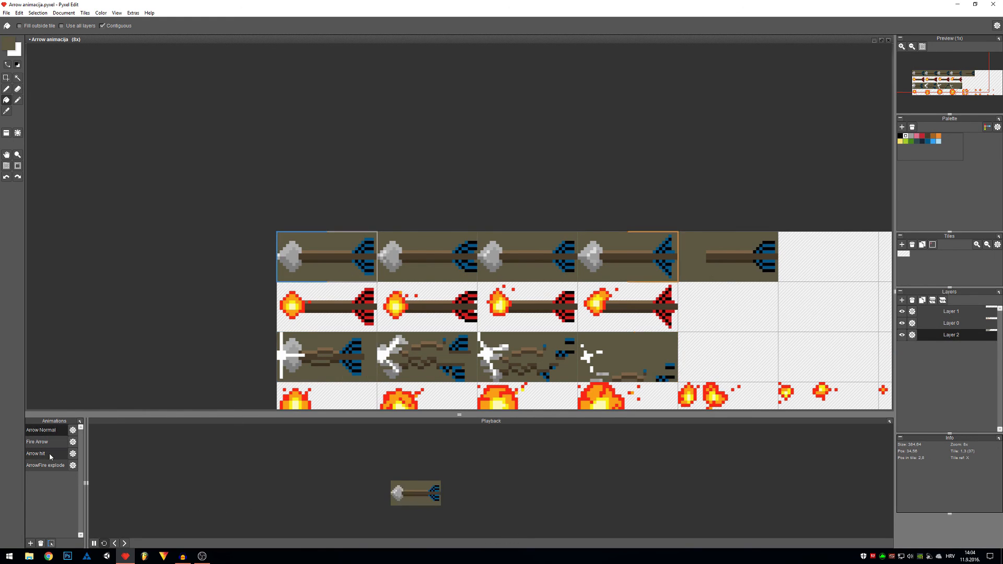
click(49, 457)
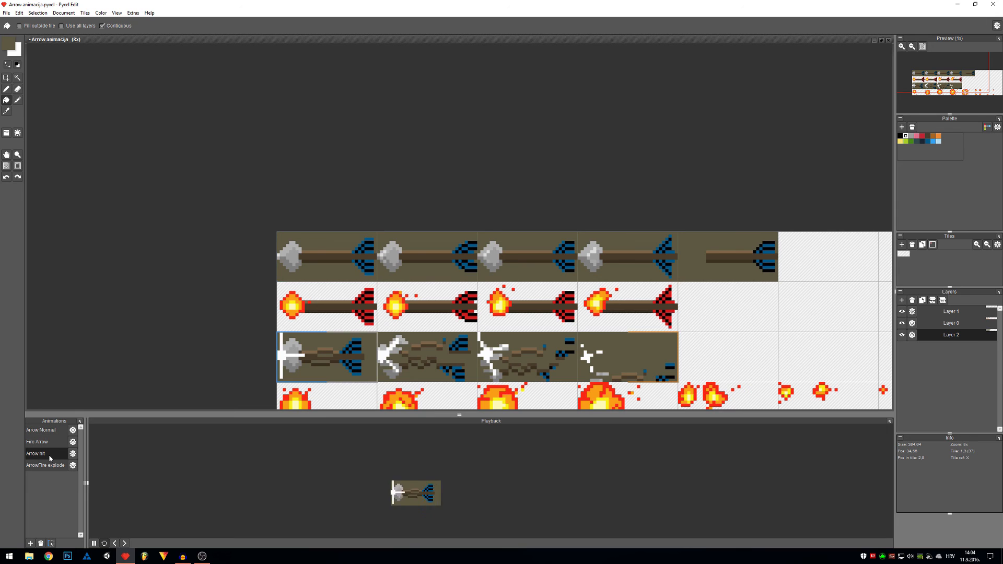
drag(700, 333, 588, 265)
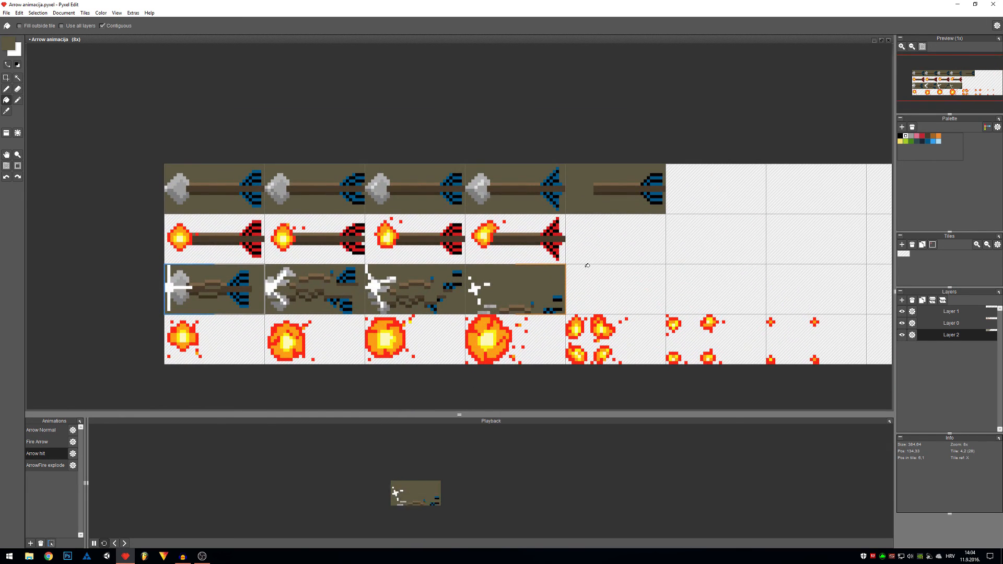